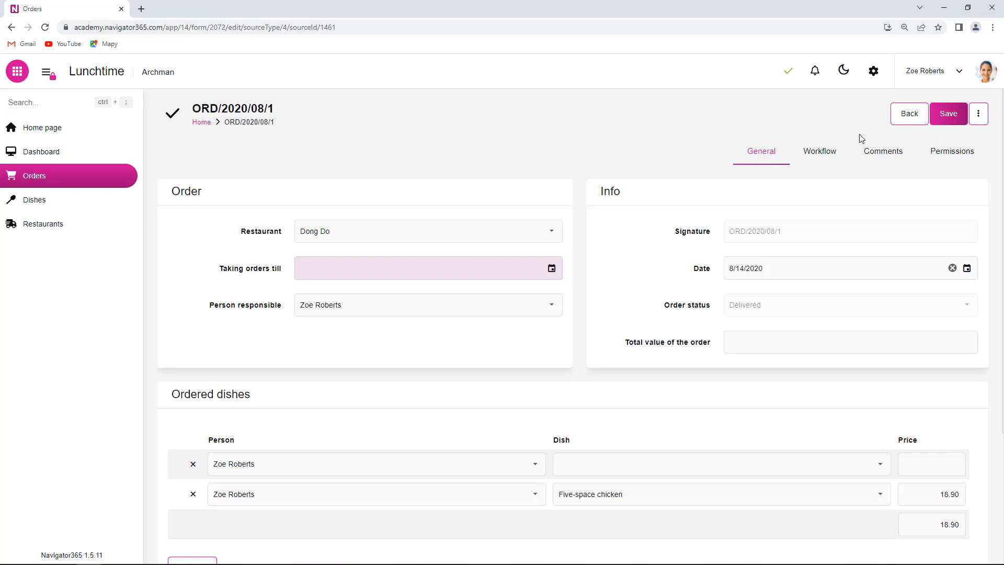
Go to the Lunchtime app dashboard and open its configuration settings
{"action": "left_click", "coordinate": [48, 155]}
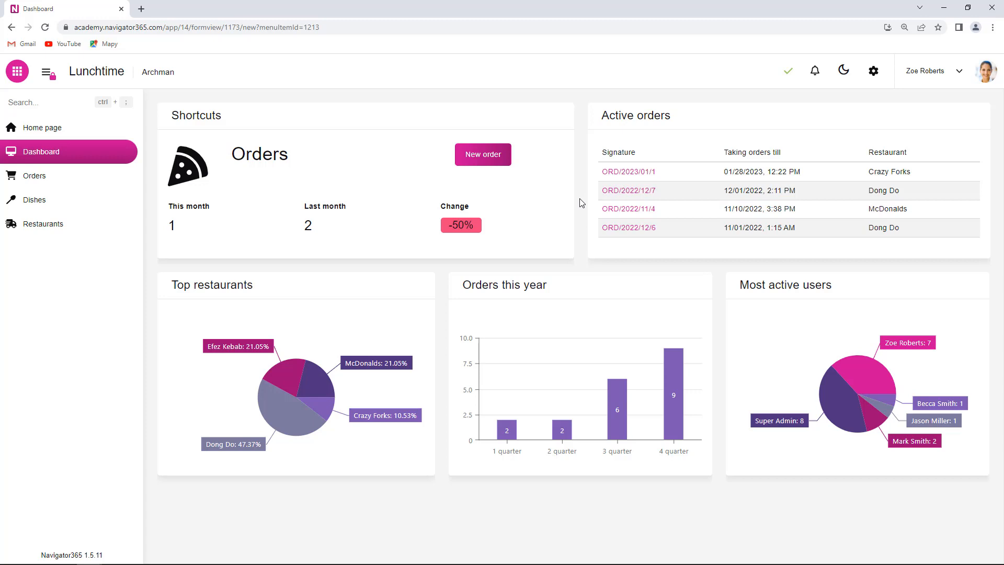
{"action": "left_click", "coordinate": [875, 73]}
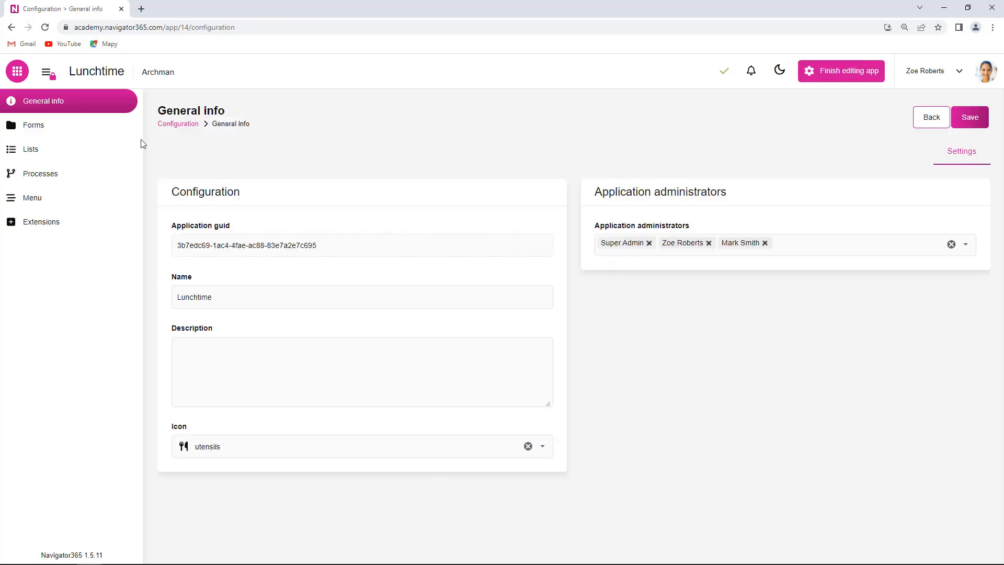
Open the Order form from the Forms list in its layout designer
{"action": "left_click", "coordinate": [62, 127]}
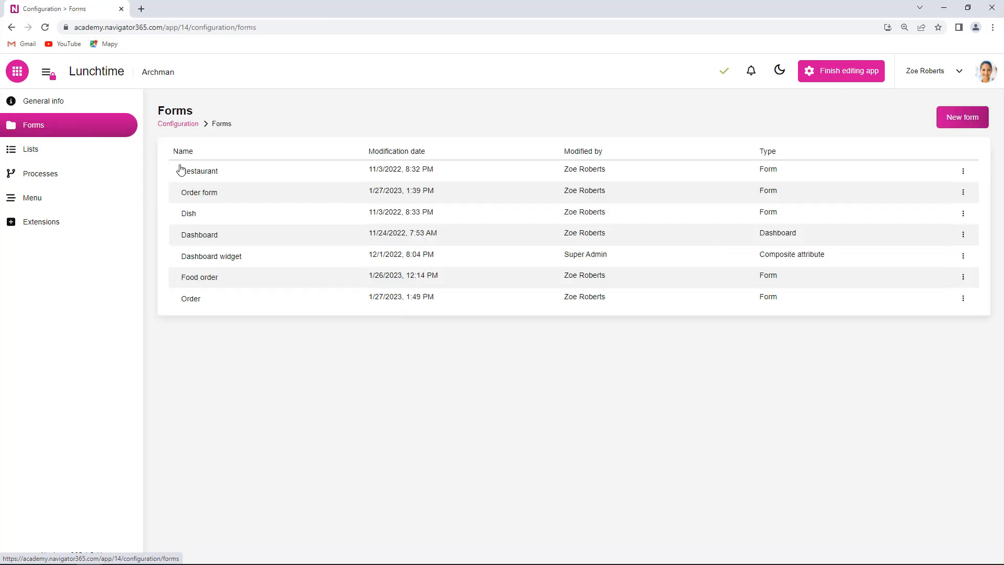
{"action": "left_click", "coordinate": [219, 308]}
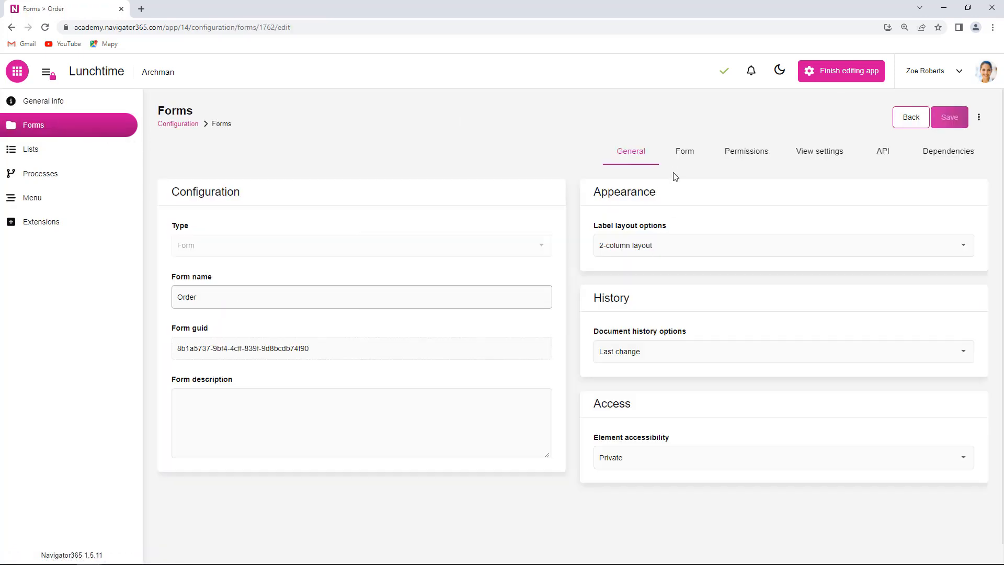
{"action": "left_click", "coordinate": [692, 155]}
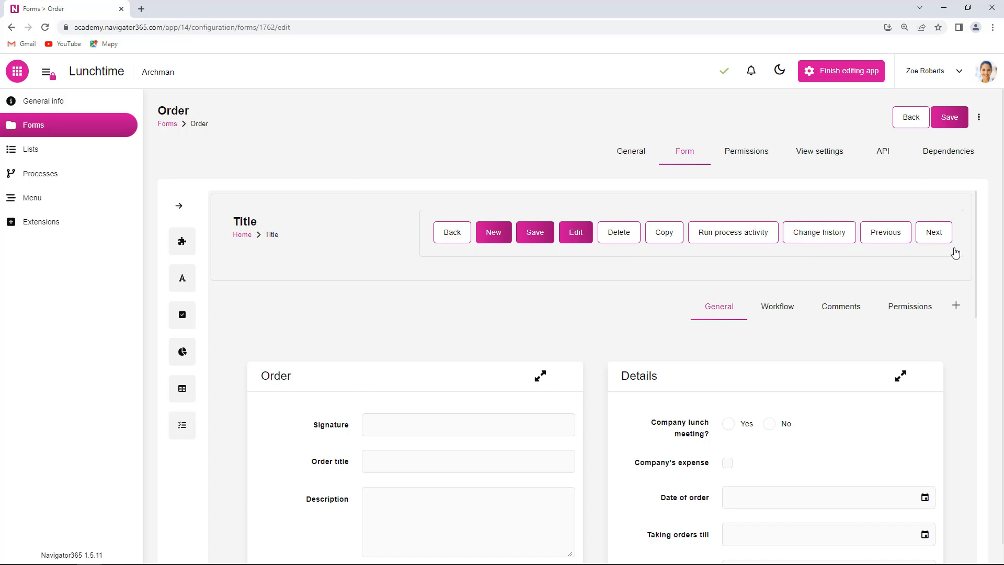
Select the Order form's button panel and open its position choices in the settings tab
{"action": "left_click", "coordinate": [480, 254]}
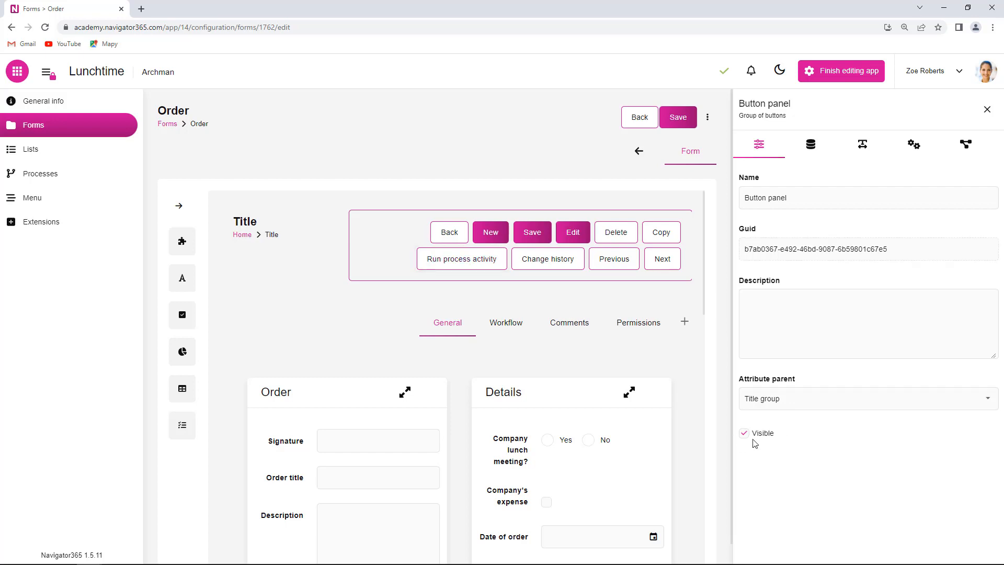
{"action": "left_click", "coordinate": [913, 147]}
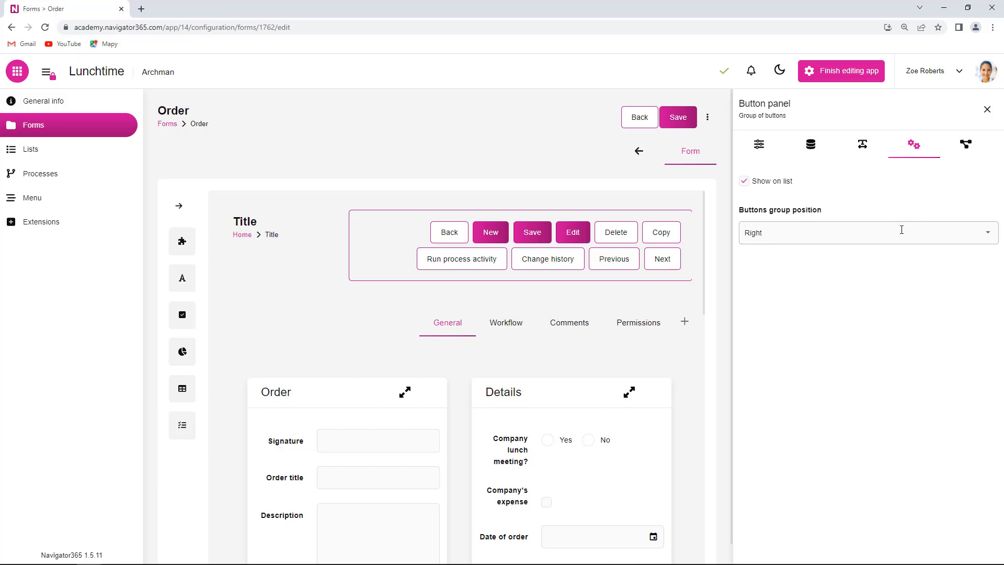
{"action": "left_click", "coordinate": [987, 233]}
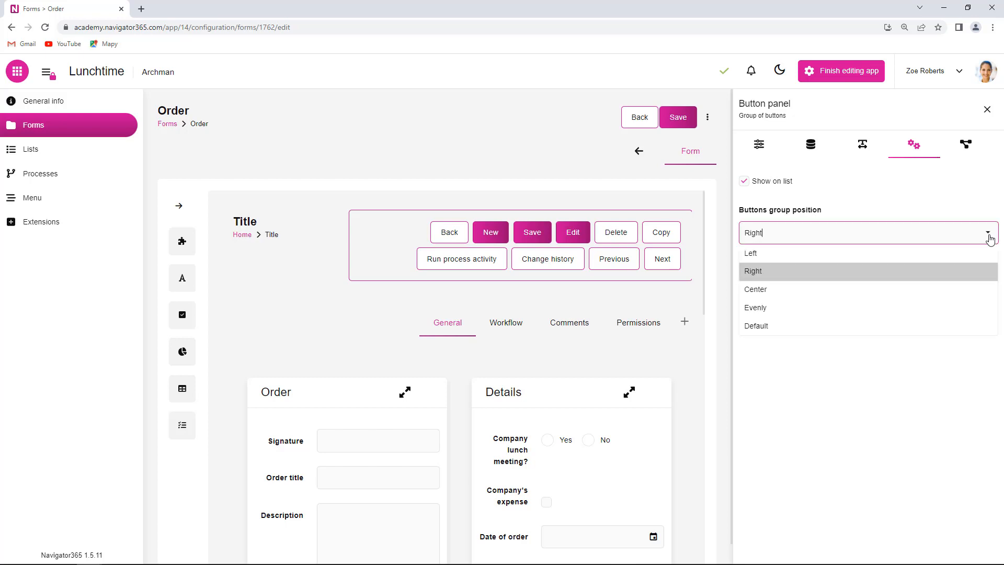
{"action": "left_click", "coordinate": [768, 252]}
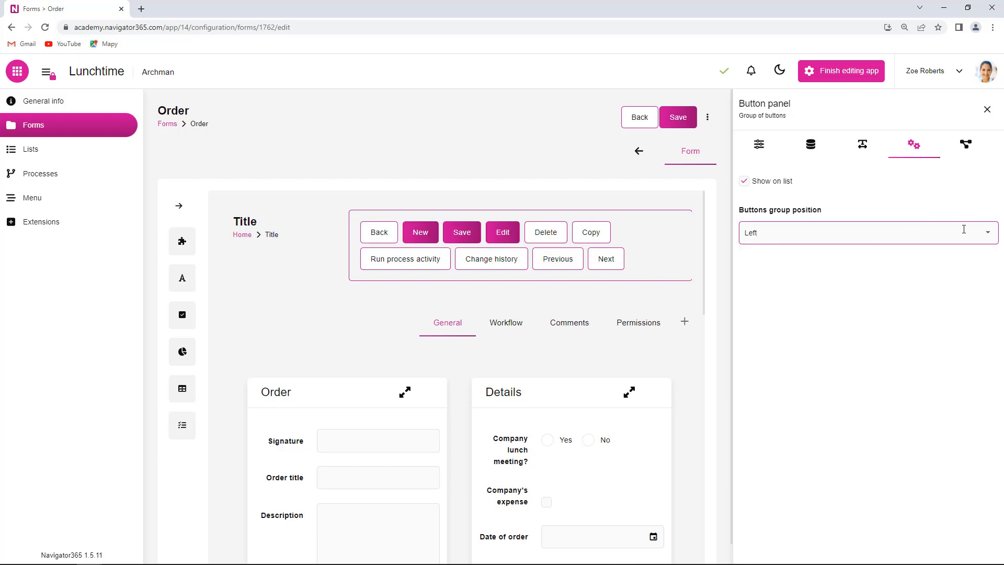
{"action": "left_click", "coordinate": [986, 233]}
{"action": "left_click", "coordinate": [784, 290]}
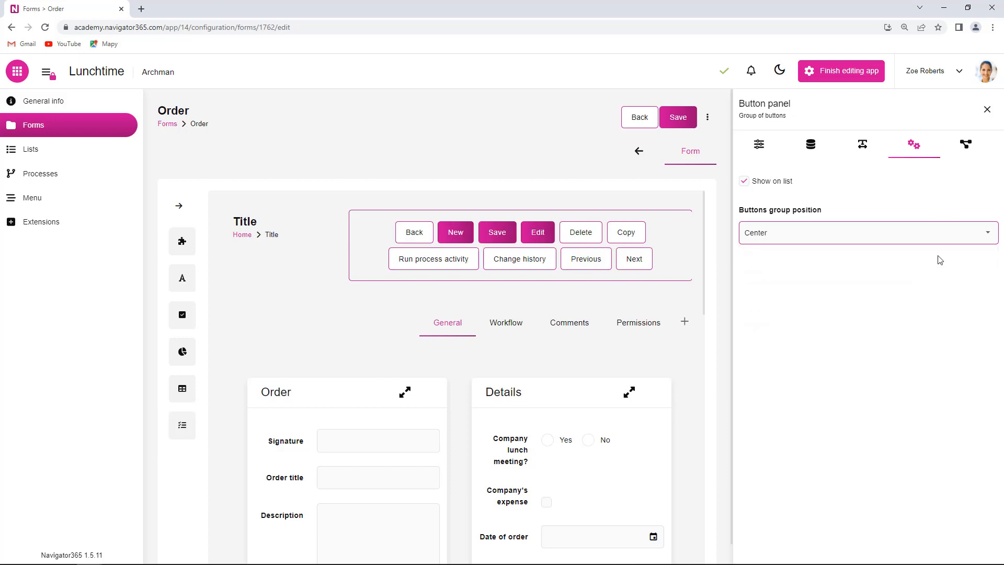
{"action": "left_click", "coordinate": [985, 236]}
{"action": "left_click", "coordinate": [789, 308]}
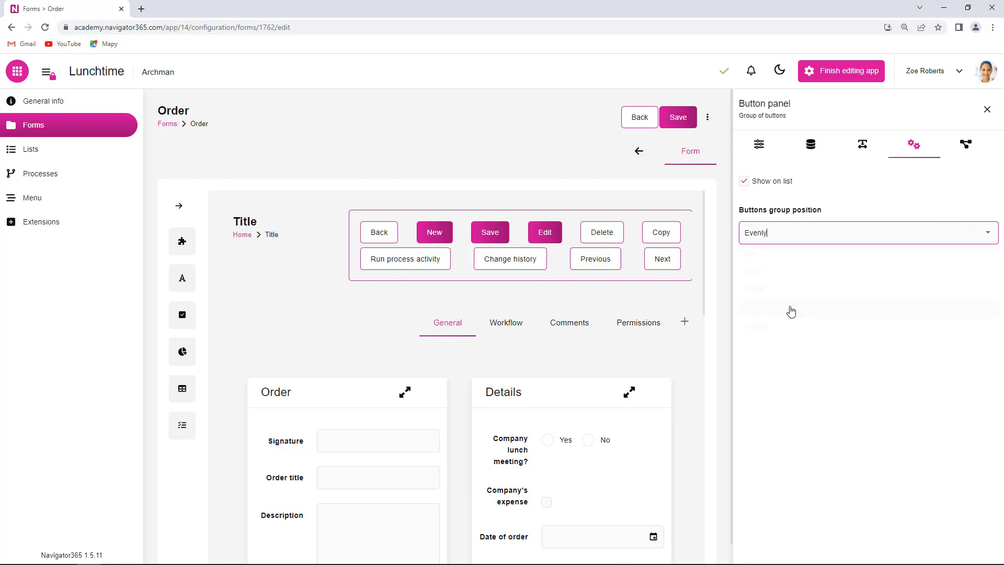
{"action": "left_click", "coordinate": [994, 235]}
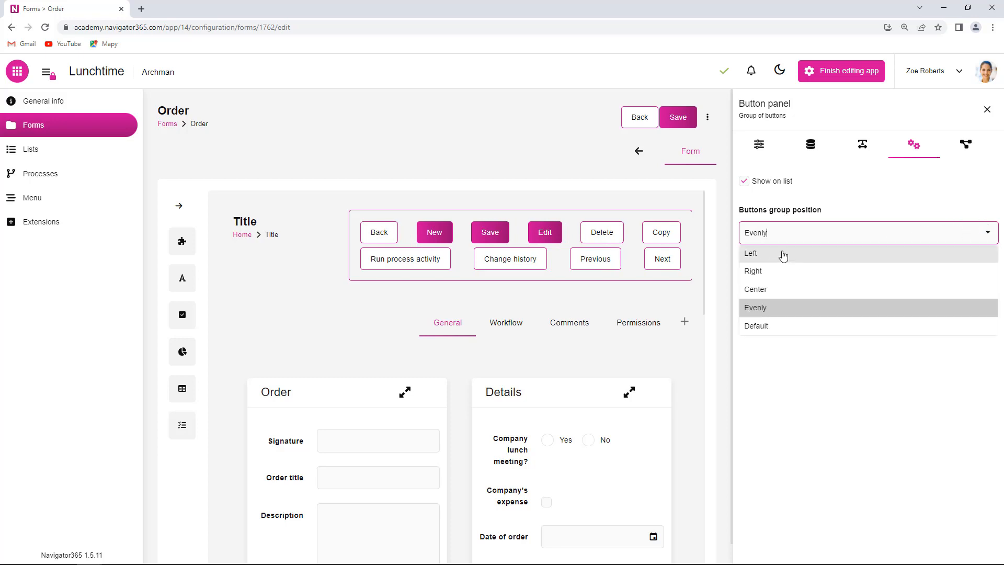
{"action": "left_click", "coordinate": [770, 279]}
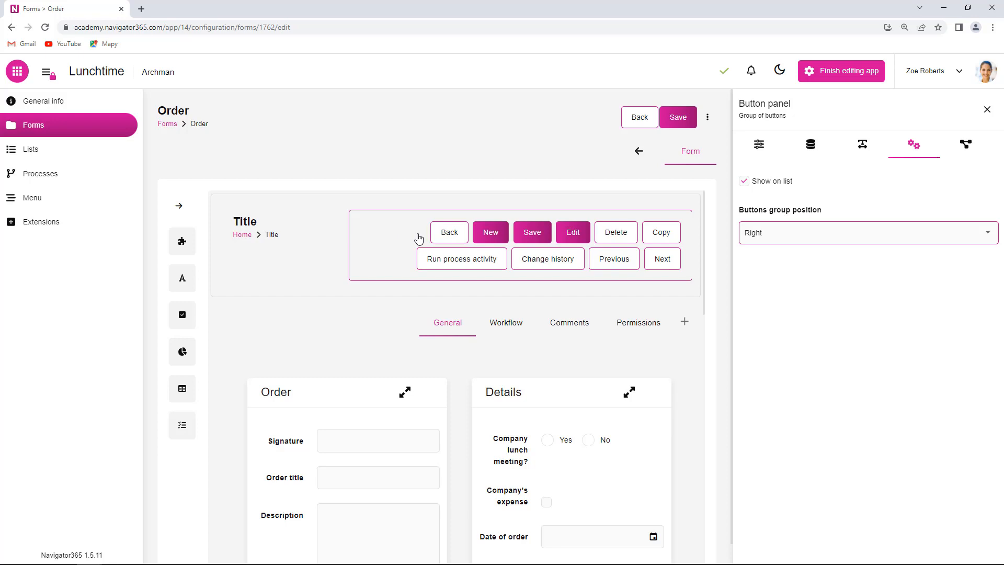
{"action": "left_click", "coordinate": [451, 239]}
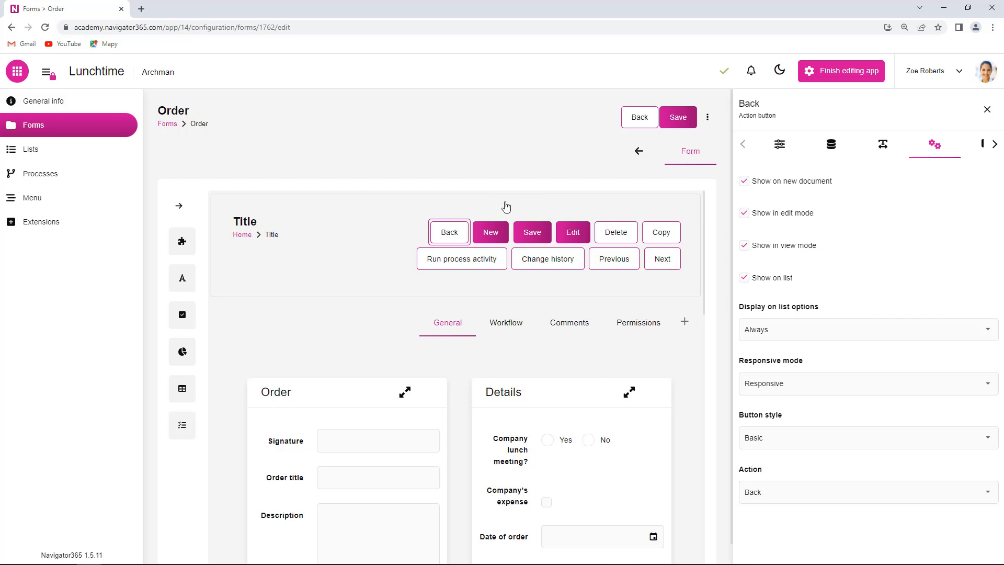
Select the New button to review its settings: shown only on lists, creating a document
{"action": "left_click", "coordinate": [496, 240]}
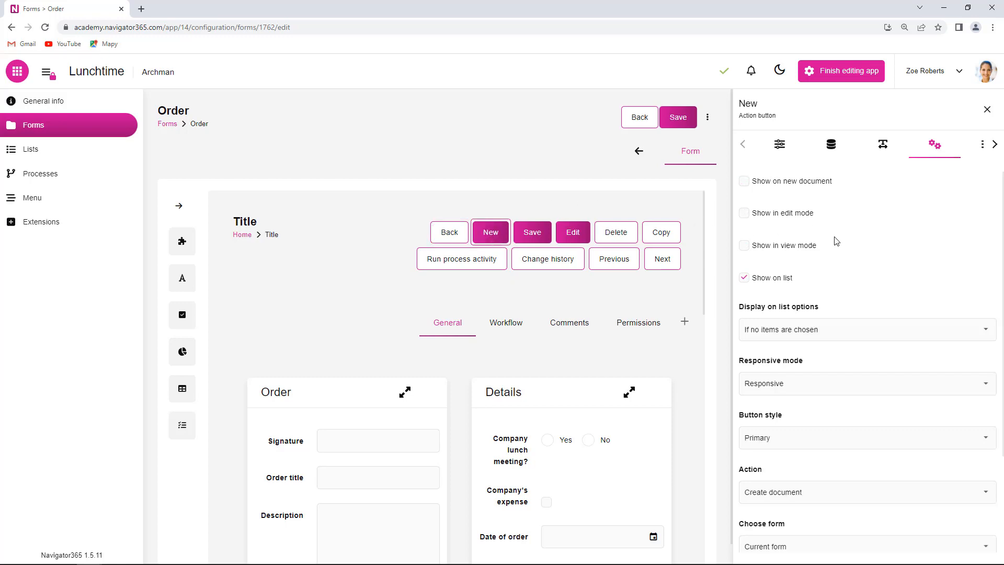
{"action": "scroll", "coordinate": [873, 251], "scroll_direction": "down", "scroll_amount": 2}
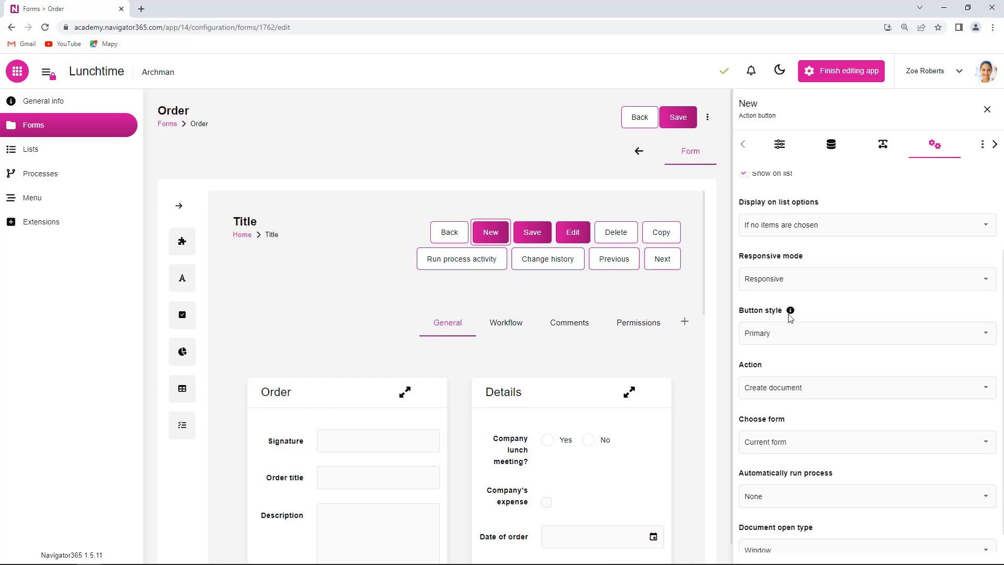
{"action": "scroll", "coordinate": [779, 370], "scroll_direction": "up", "scroll_amount": 3}
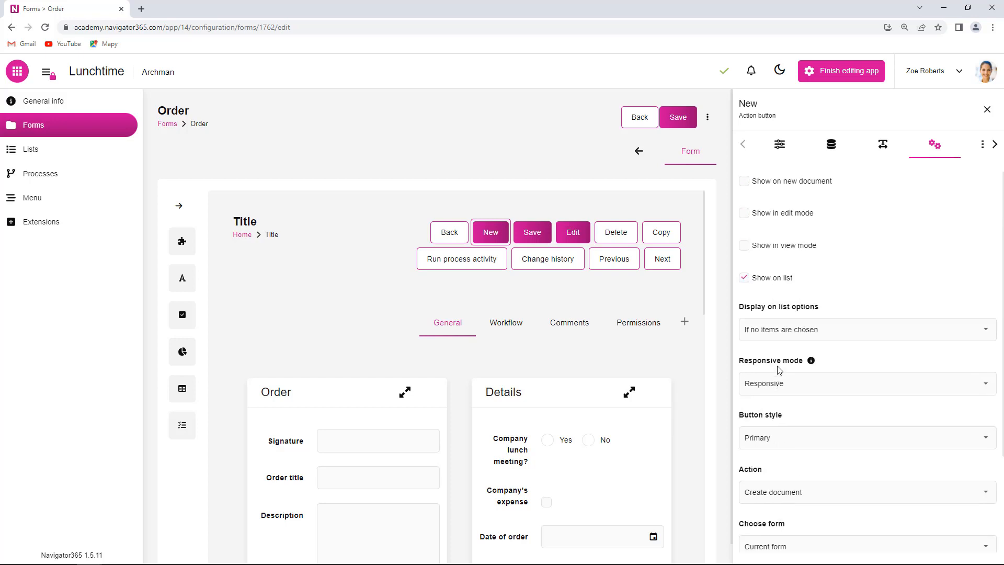
{"action": "scroll", "coordinate": [794, 407], "scroll_direction": "down", "scroll_amount": 2}
{"action": "scroll", "coordinate": [802, 418], "scroll_direction": "down", "scroll_amount": 2}
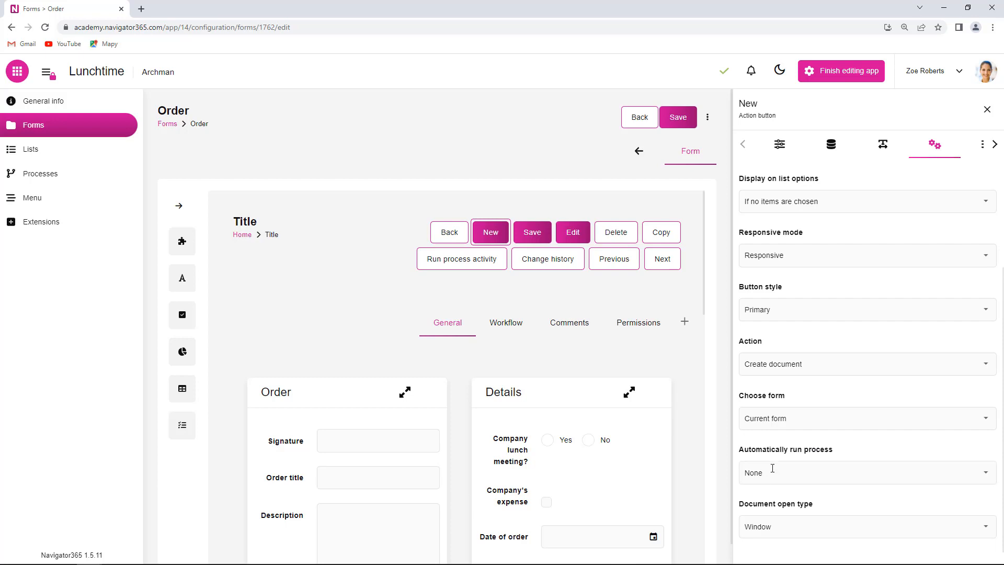
{"action": "scroll", "coordinate": [874, 446], "scroll_direction": "up", "scroll_amount": 3}
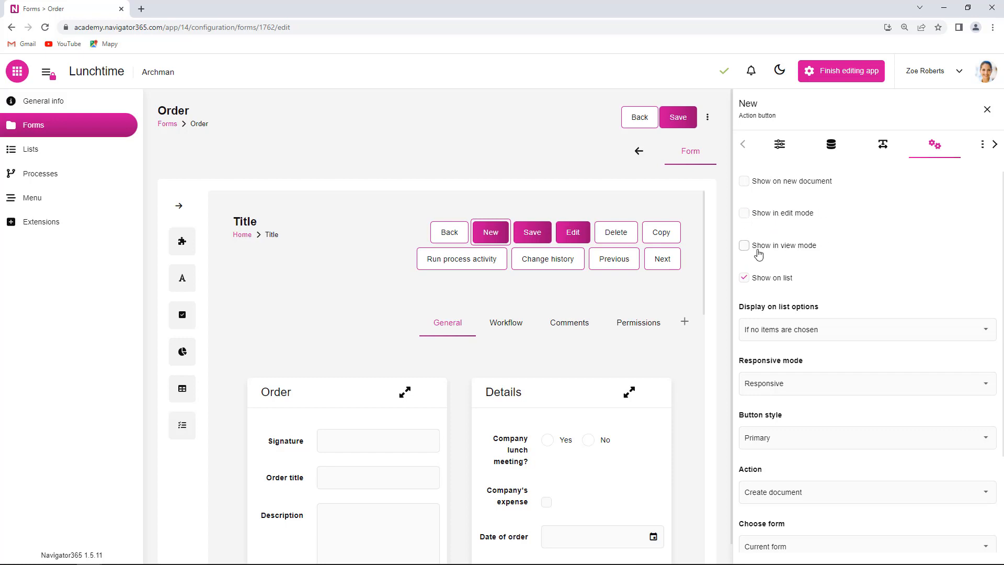
{"action": "scroll", "coordinate": [844, 258], "scroll_direction": "down", "scroll_amount": 2}
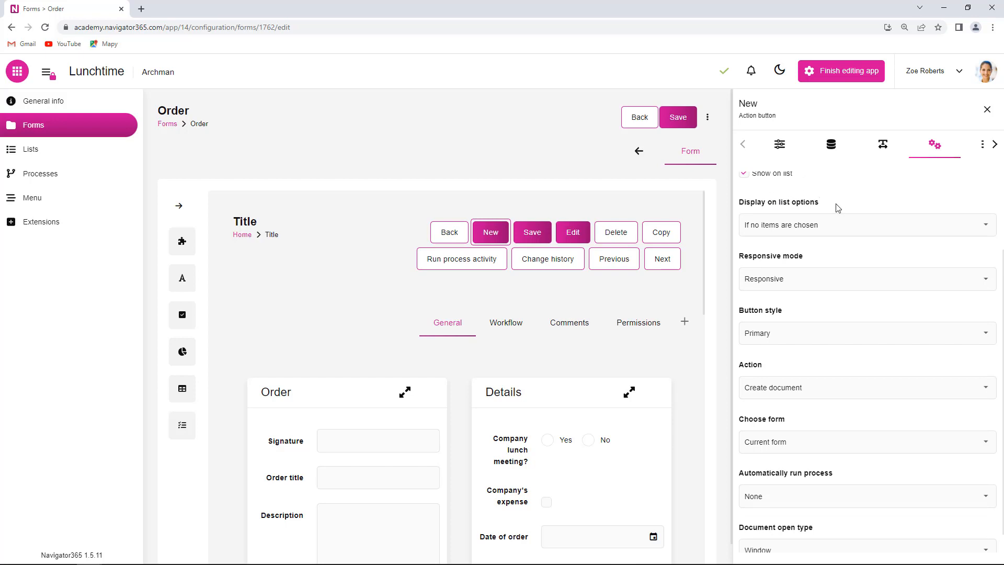
{"action": "scroll", "coordinate": [834, 204], "scroll_direction": "up", "scroll_amount": 1}
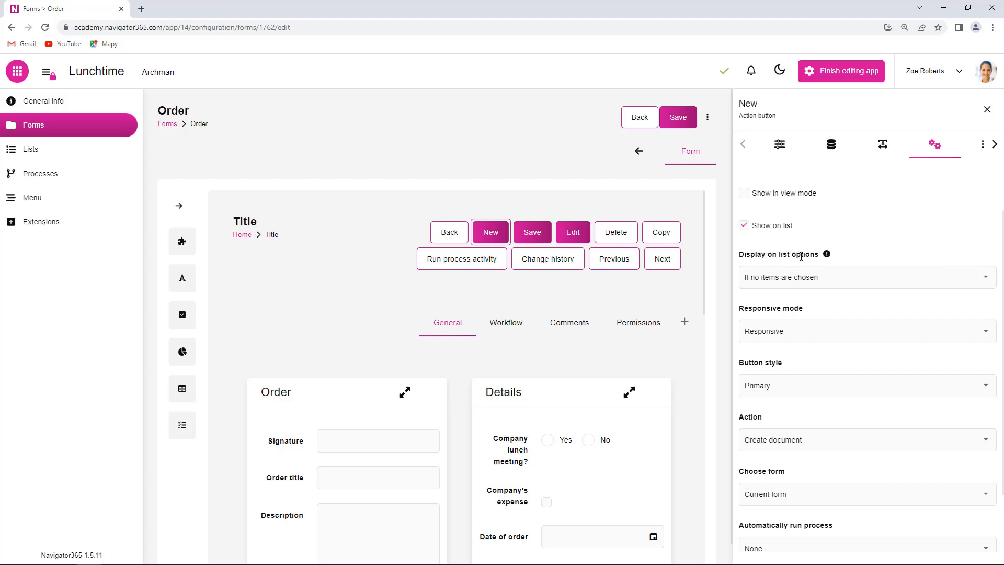
{"action": "left_click", "coordinate": [987, 283]}
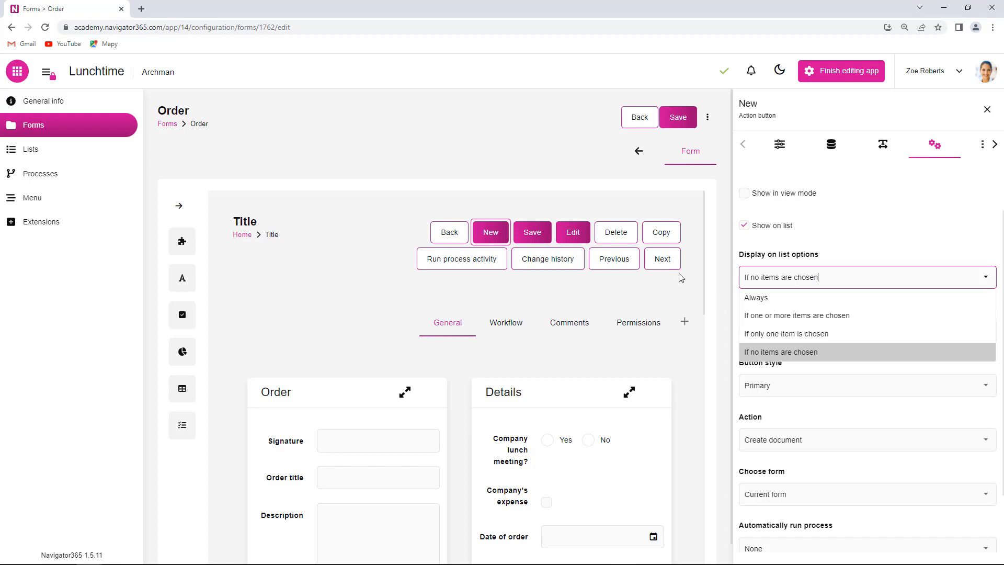
{"action": "left_click", "coordinate": [874, 368]}
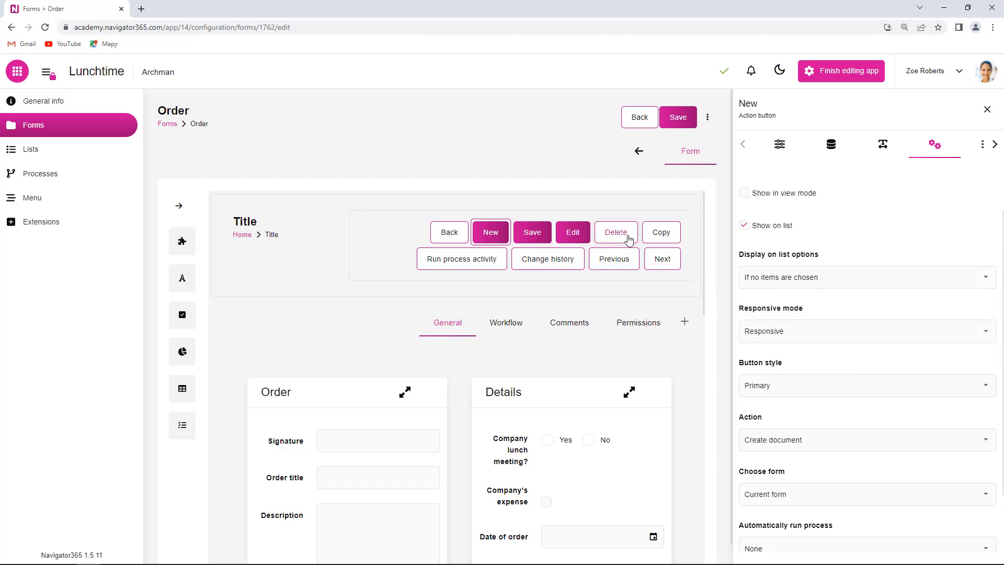
Select the Delete button and keep its list display at 'If one or more items are chosen'
{"action": "left_click", "coordinate": [629, 240]}
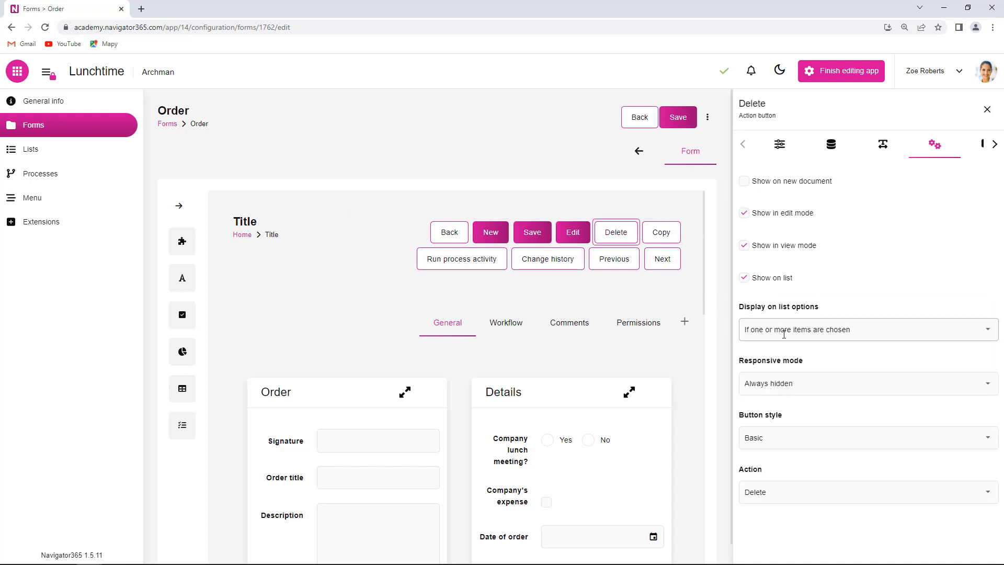
{"action": "left_click", "coordinate": [993, 337]}
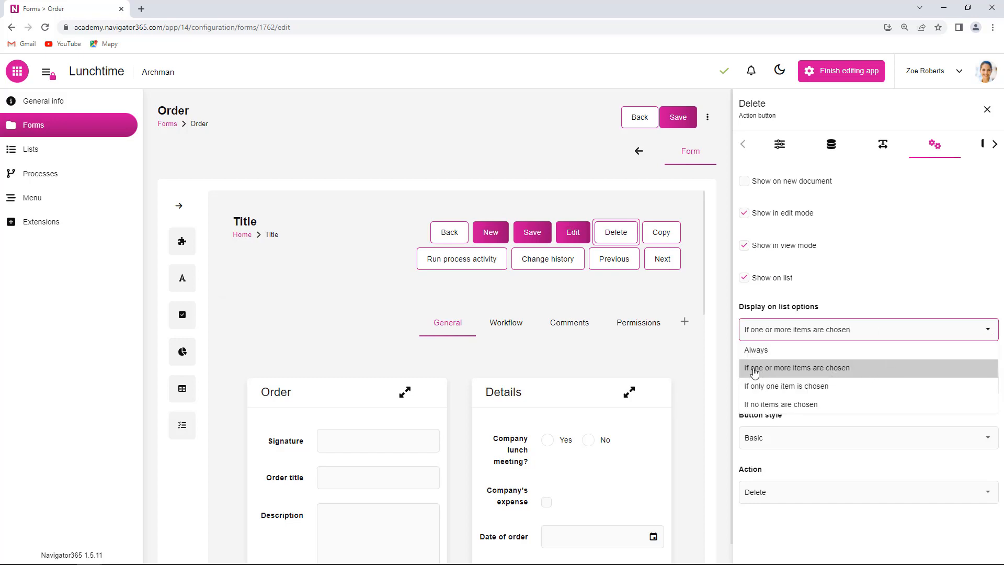
{"action": "left_click", "coordinate": [811, 371]}
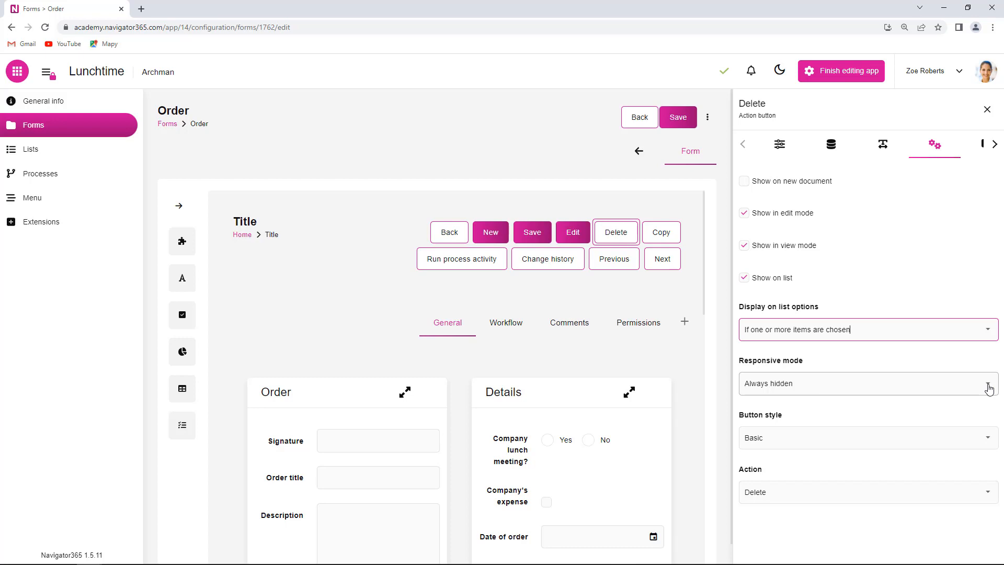
{"action": "right_click", "coordinate": [81, 13]}
Duplicate the browser tab and create a blank new document from the Order form
{"action": "left_click", "coordinate": [115, 89]}
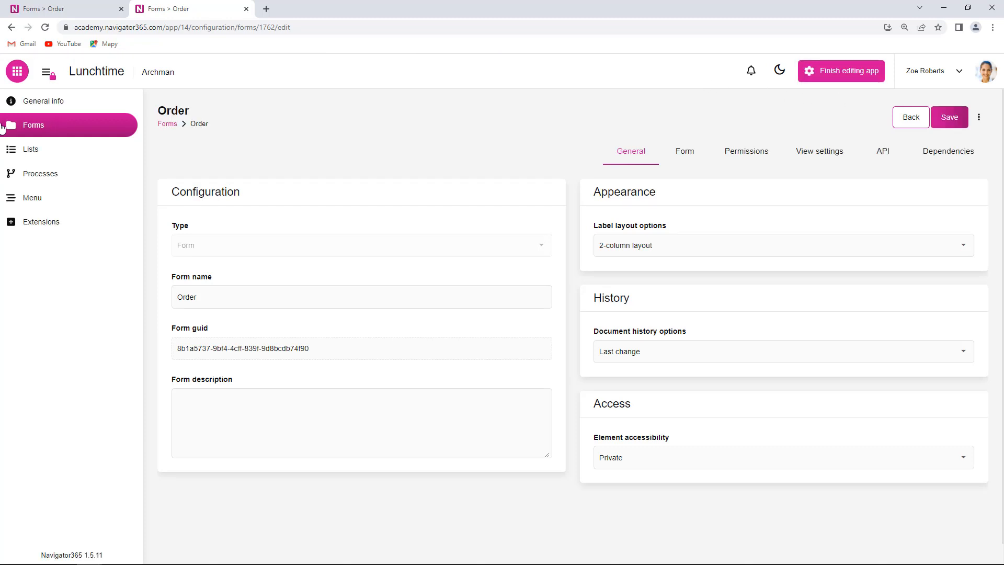
{"action": "left_click", "coordinate": [77, 128]}
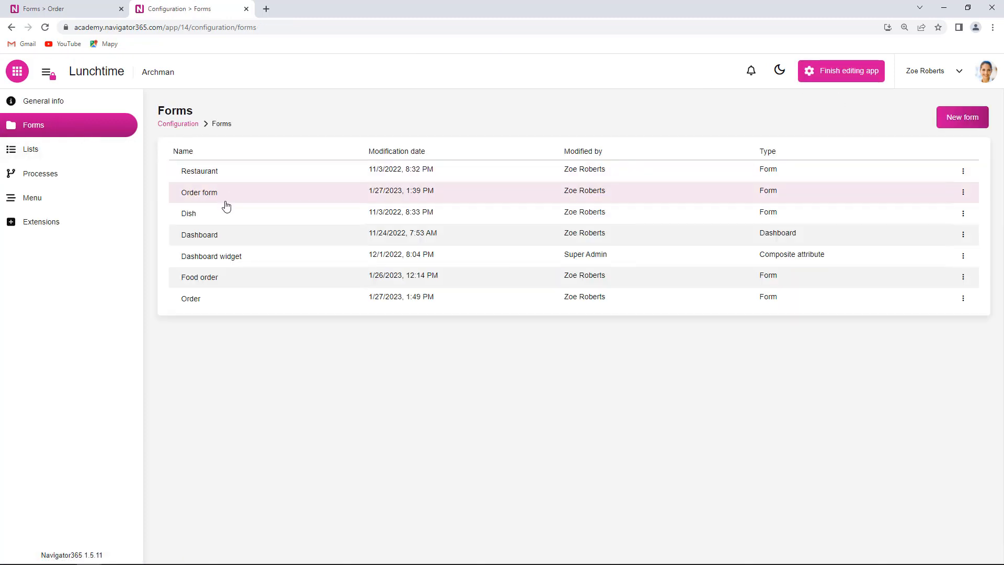
{"action": "left_click", "coordinate": [962, 298]}
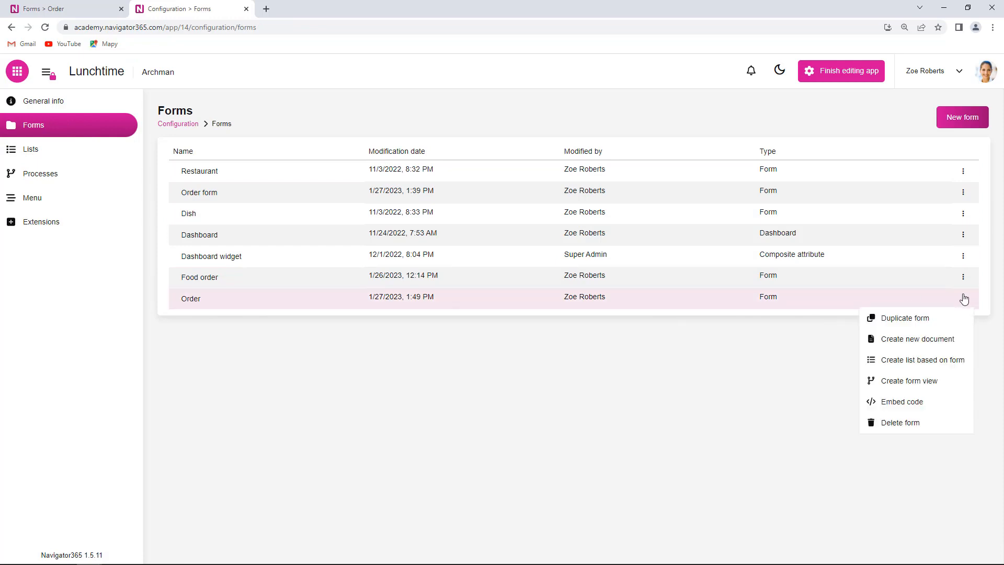
{"action": "left_click", "coordinate": [917, 340]}
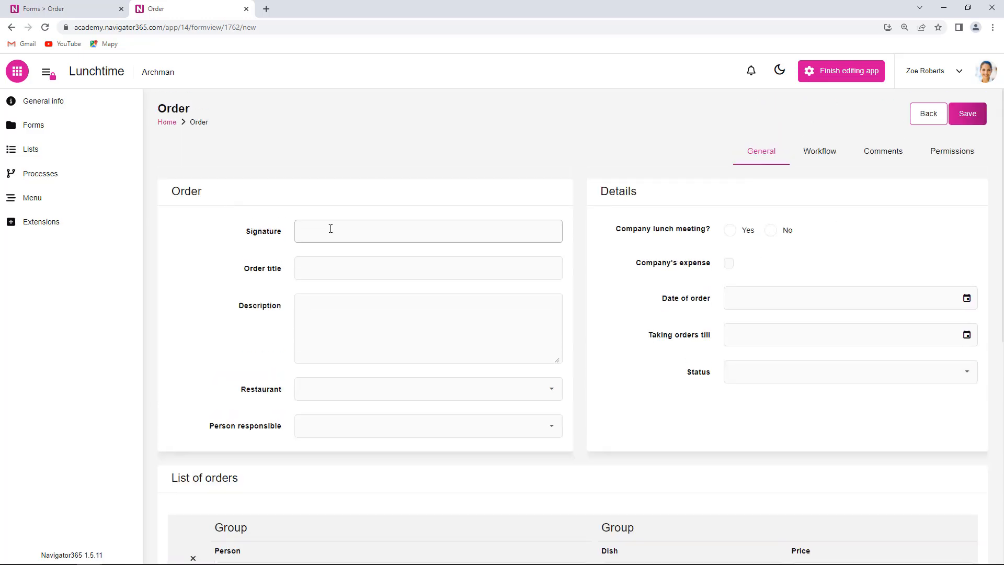
{"action": "left_click", "coordinate": [331, 230]}
Choose Dong Do as the restaurant and pick the person responsible
{"action": "scroll", "coordinate": [385, 363], "scroll_direction": "down", "scroll_amount": 2}
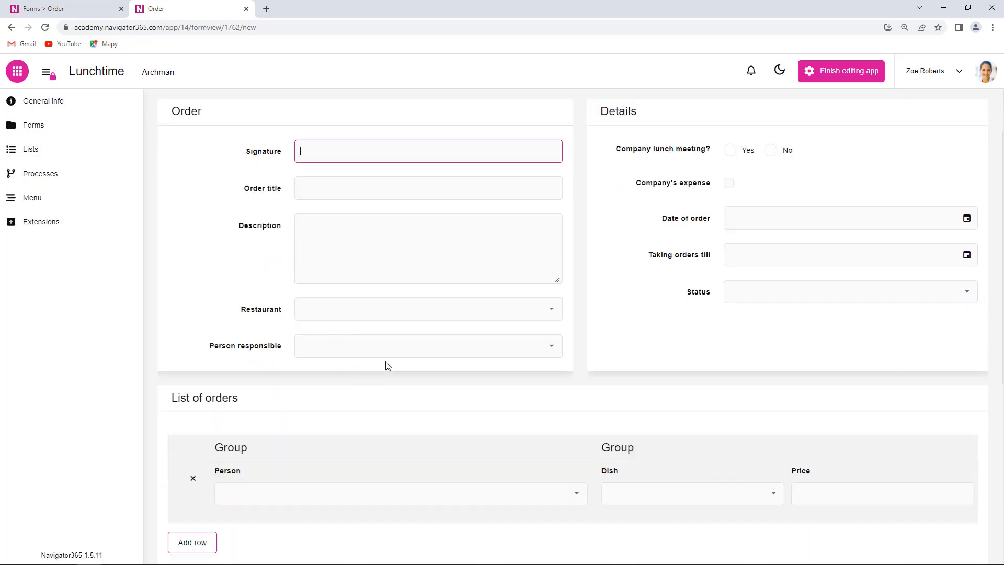
{"action": "left_click", "coordinate": [420, 295]}
{"action": "left_click", "coordinate": [397, 323]}
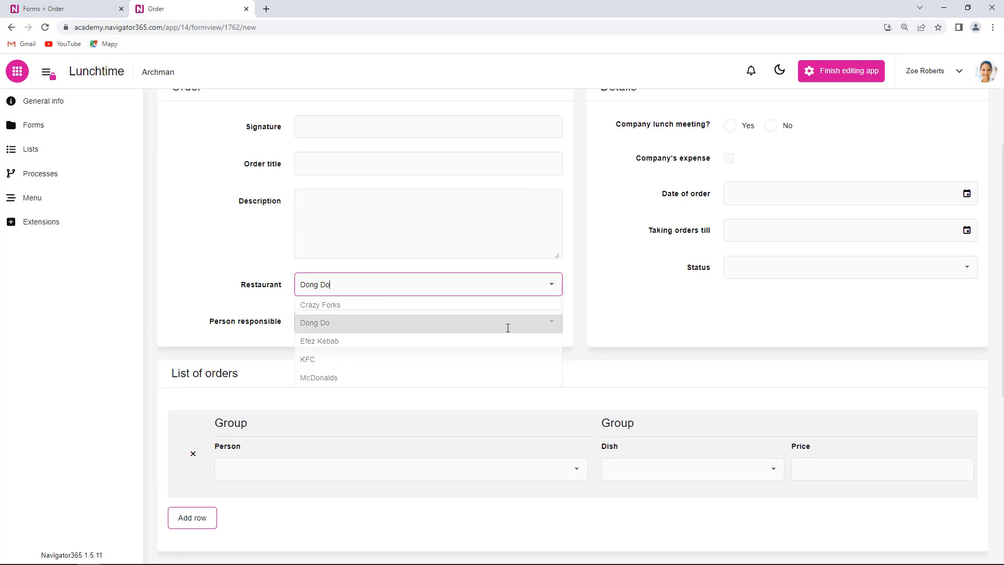
{"action": "left_click", "coordinate": [551, 321]}
{"action": "left_click", "coordinate": [359, 360]}
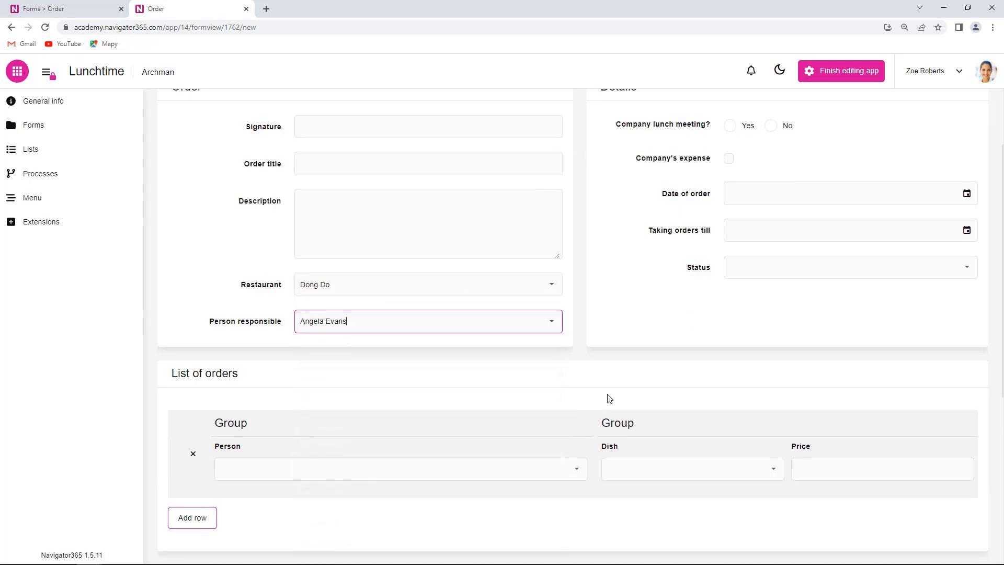
{"action": "scroll", "coordinate": [698, 370], "scroll_direction": "up", "scroll_amount": 2}
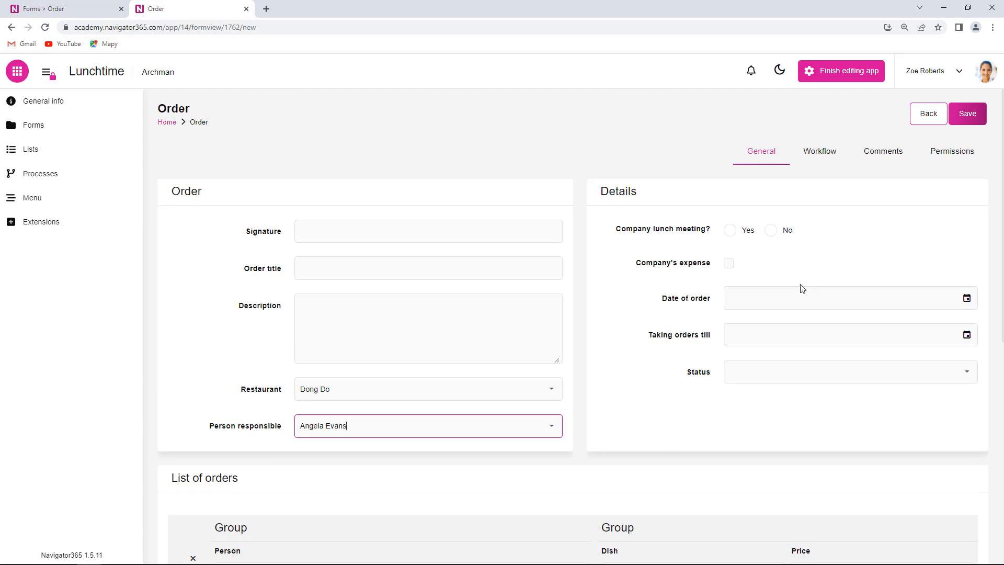
Tick company lunch meeting and company expense, set date 1/27/2023 and status New, then save
{"action": "left_click", "coordinate": [730, 230]}
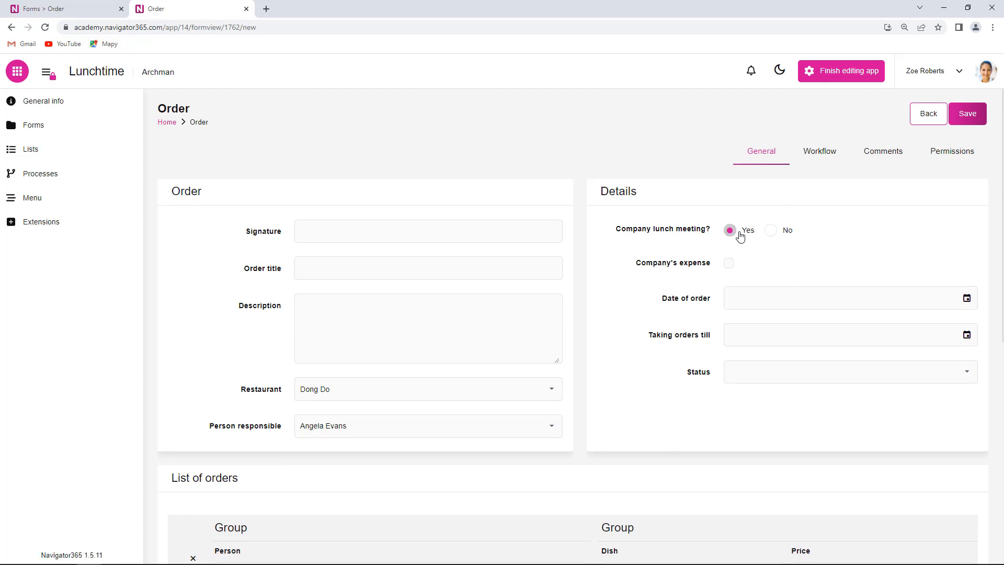
{"action": "left_click", "coordinate": [729, 263]}
{"action": "left_click", "coordinate": [967, 298]}
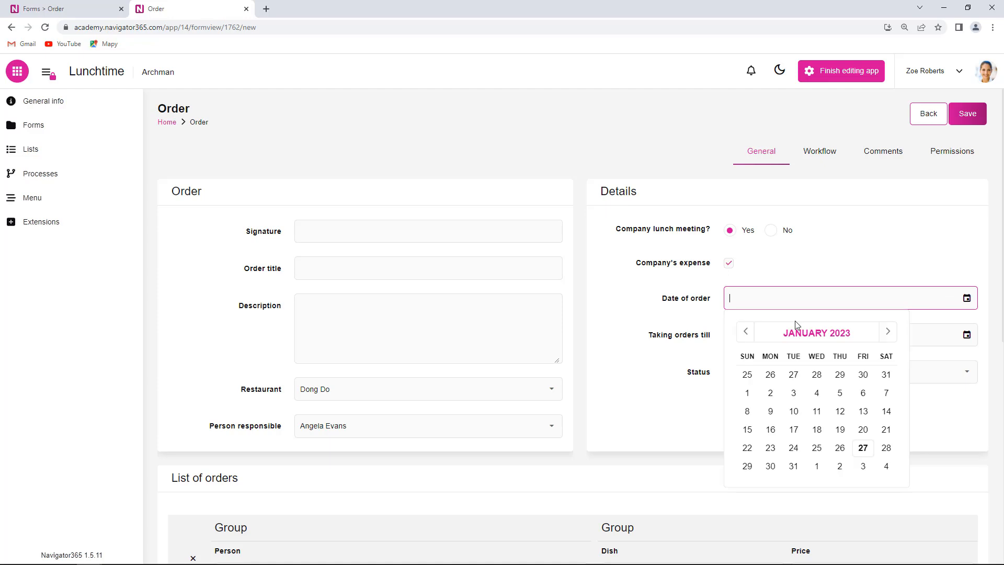
{"action": "left_click", "coordinate": [868, 448]}
{"action": "left_click", "coordinate": [689, 417]}
{"action": "left_click", "coordinate": [960, 374]}
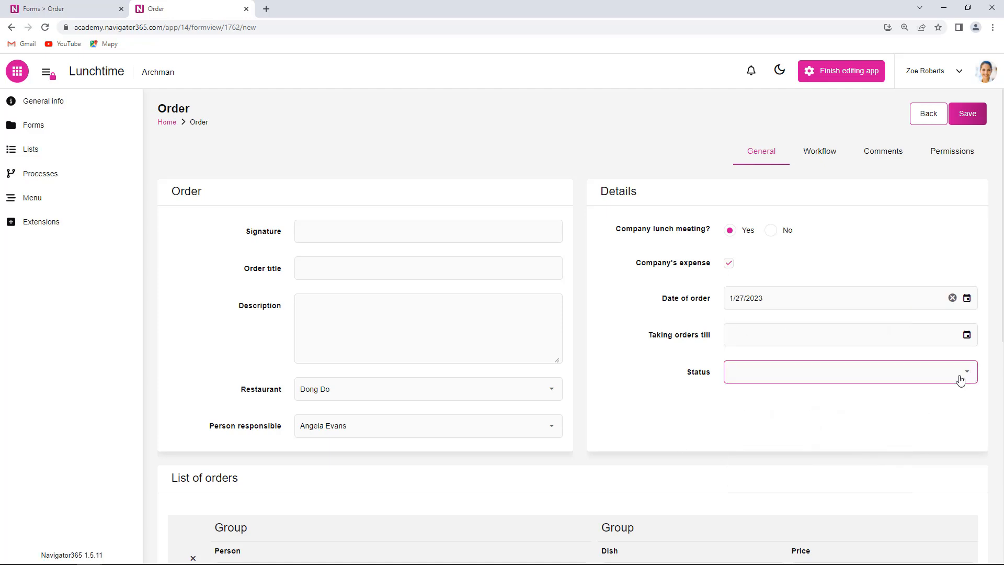
{"action": "left_click", "coordinate": [784, 393]}
{"action": "left_click", "coordinate": [967, 114]}
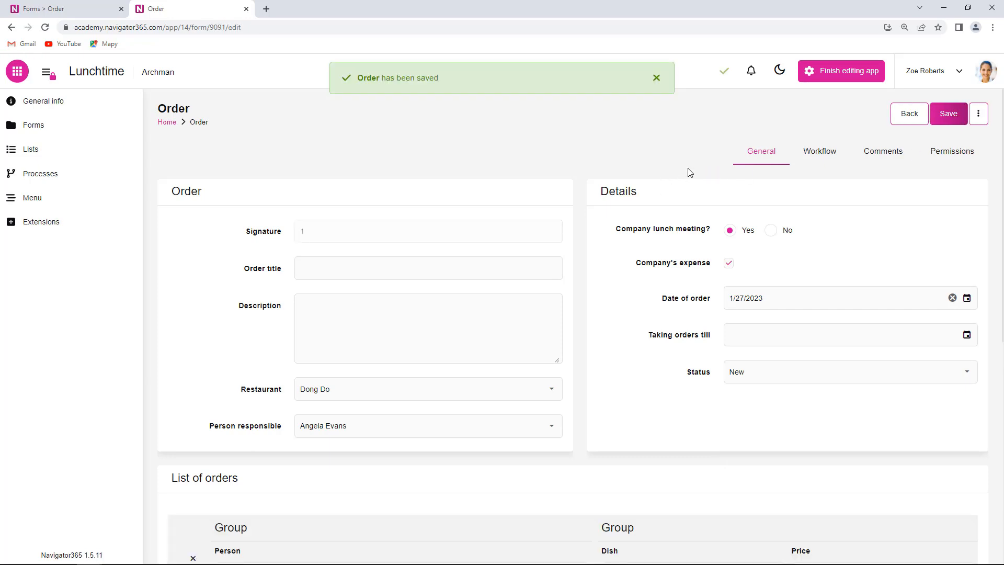
View the saved order's extra actions (Delete, Copy, Change history), then return to the form designer
{"action": "left_click", "coordinate": [980, 121]}
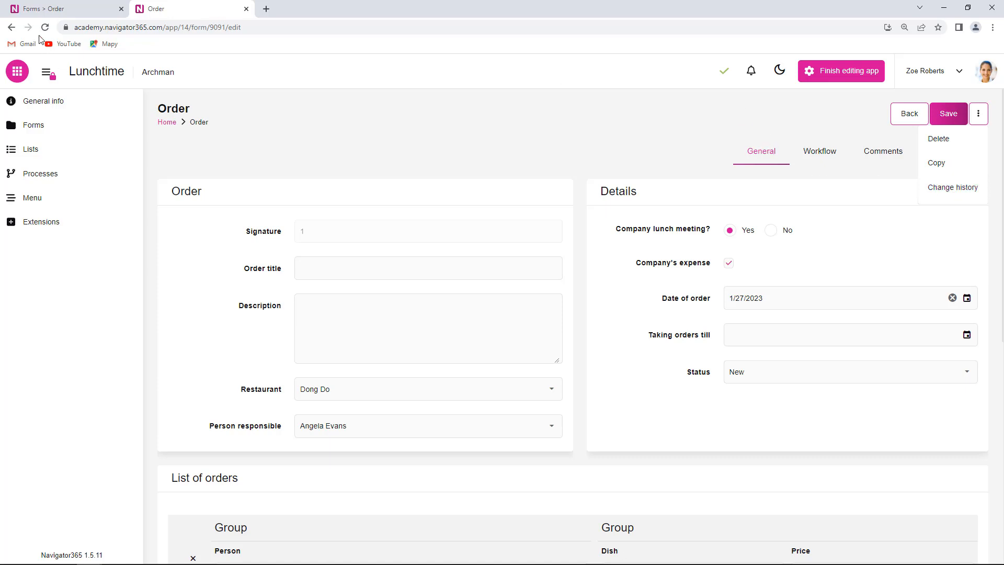
{"action": "left_click", "coordinate": [63, 13]}
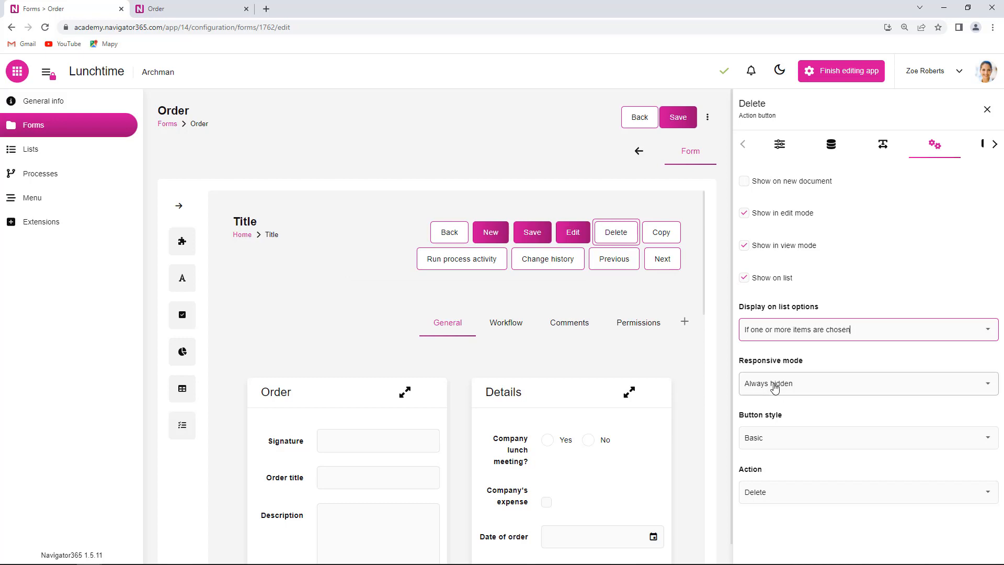
Set the Delete button's Responsive mode to Always visible, save the form, and reload the order
{"action": "left_click", "coordinate": [987, 384]}
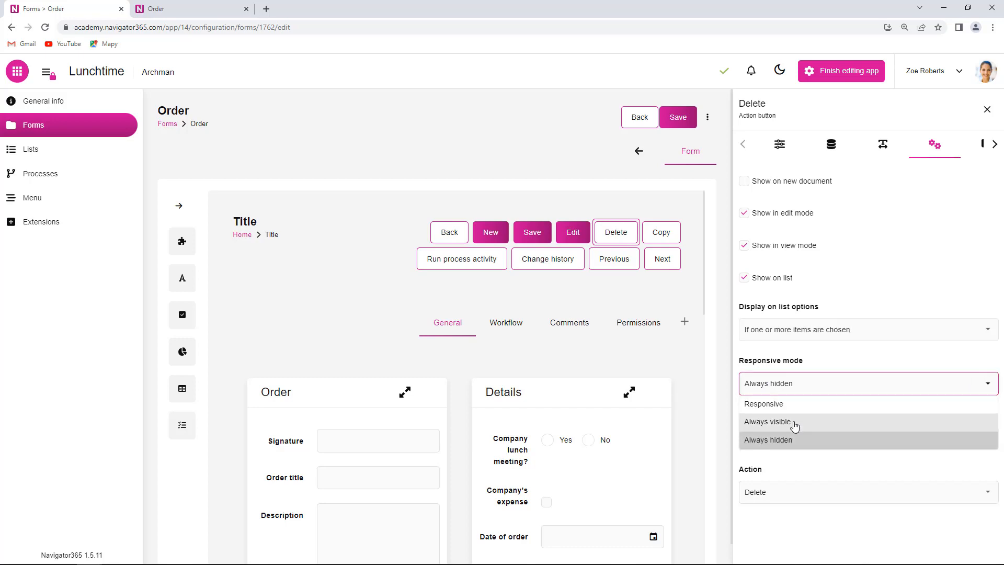
{"action": "left_click", "coordinate": [792, 422]}
{"action": "left_click", "coordinate": [679, 122]}
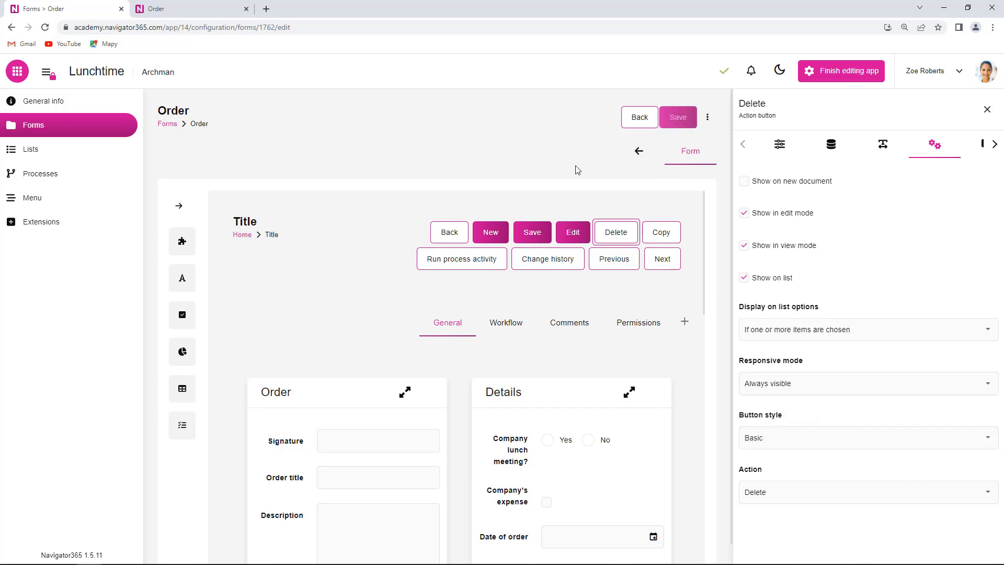
{"action": "left_click", "coordinate": [208, 7]}
{"action": "left_click", "coordinate": [45, 28]}
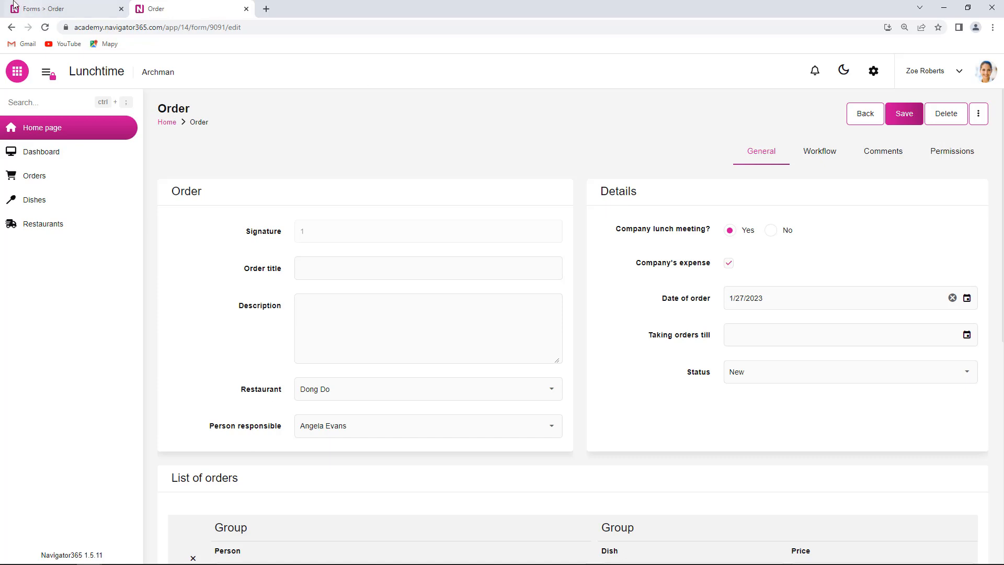
Back in the form designer, change the Delete button's style from Primary to Custom
{"action": "left_click", "coordinate": [43, 8]}
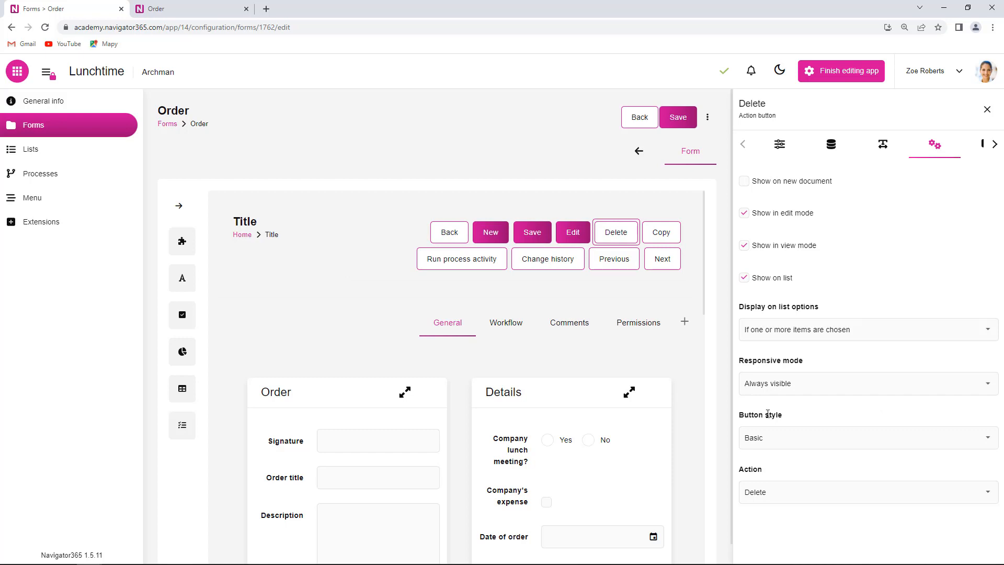
{"action": "left_click", "coordinate": [986, 438]}
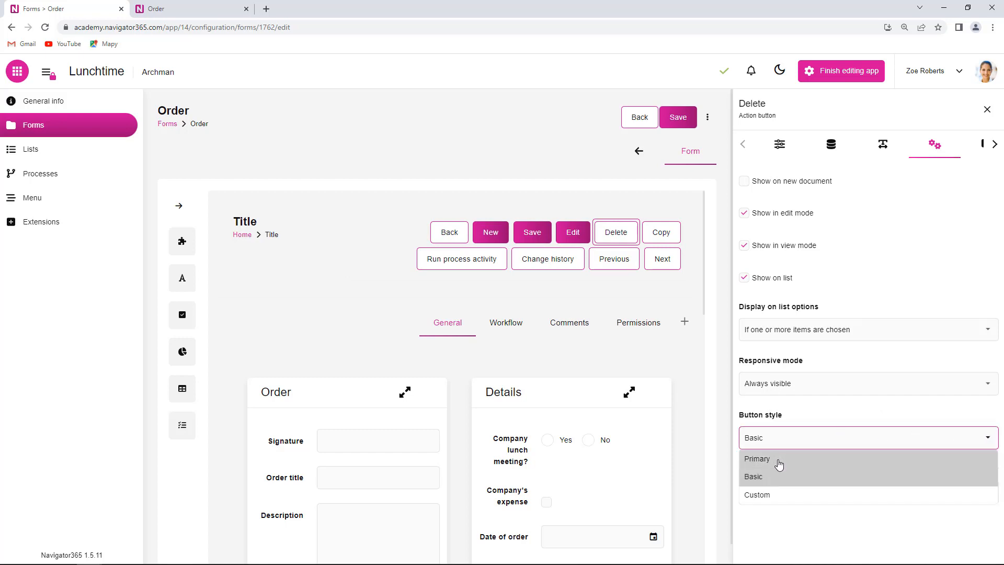
{"action": "left_click", "coordinate": [779, 459]}
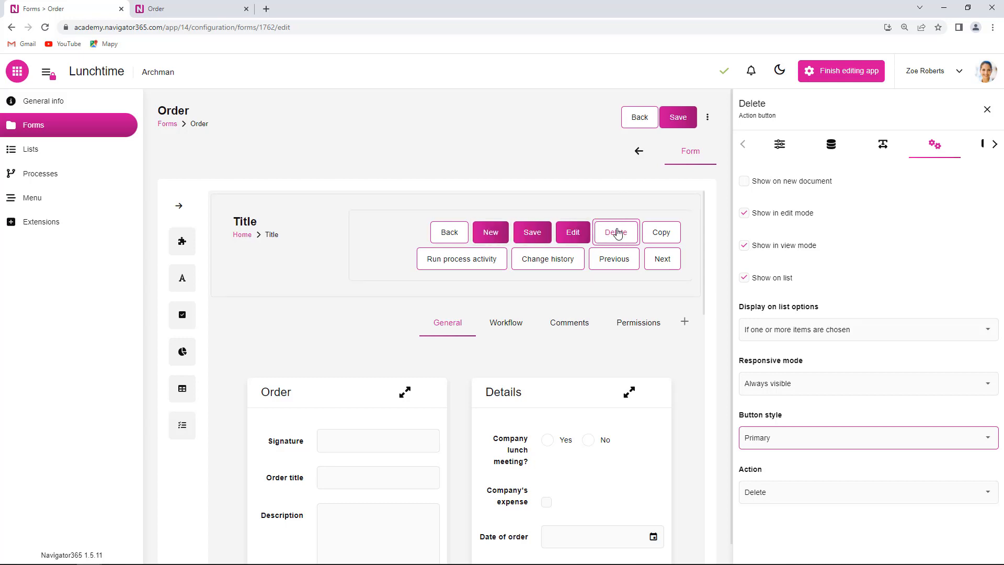
{"action": "left_click", "coordinate": [987, 439]}
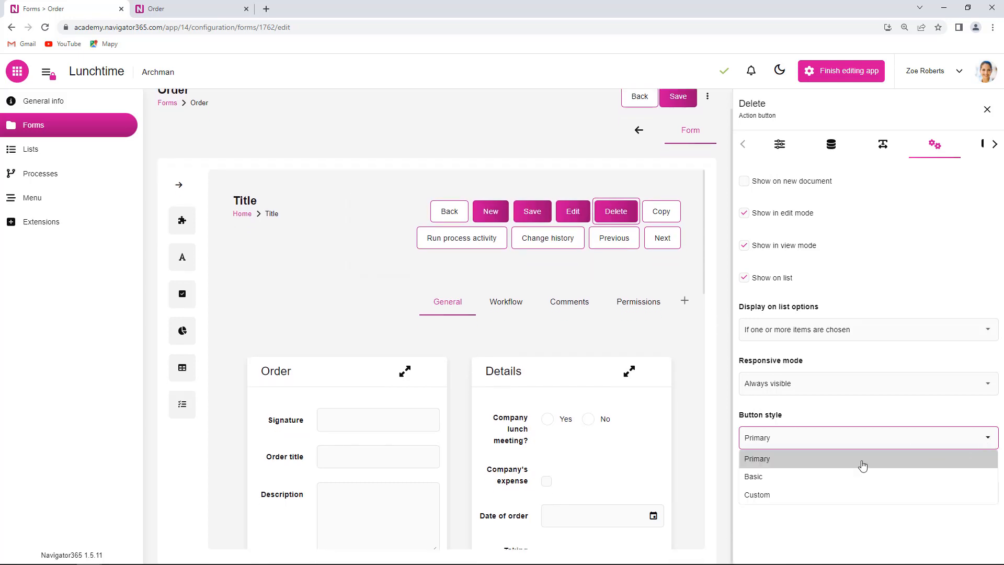
{"action": "left_click", "coordinate": [787, 496]}
{"action": "scroll", "coordinate": [850, 465], "scroll_direction": "down", "scroll_amount": 3}
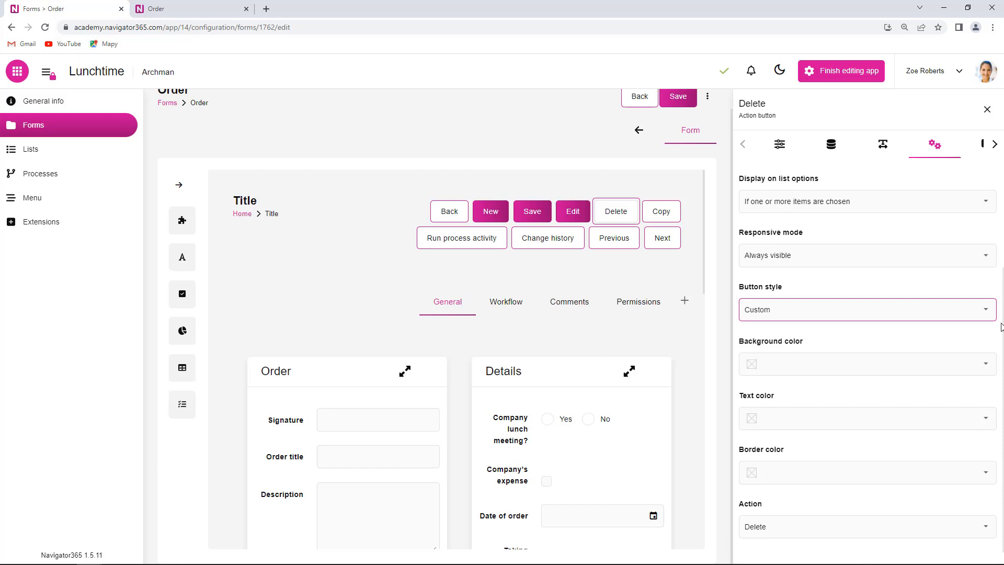
Colour the Delete button: text #fcfcfc, background #de1d1d and border #0f0d0d
{"action": "left_click", "coordinate": [941, 369]}
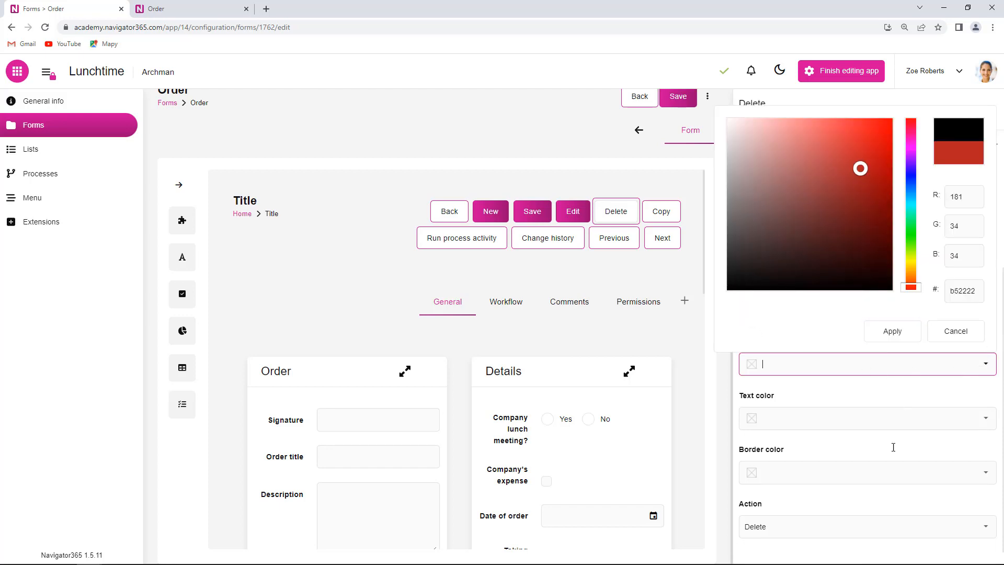
{"action": "scroll", "coordinate": [982, 416], "scroll_direction": "up", "scroll_amount": 1}
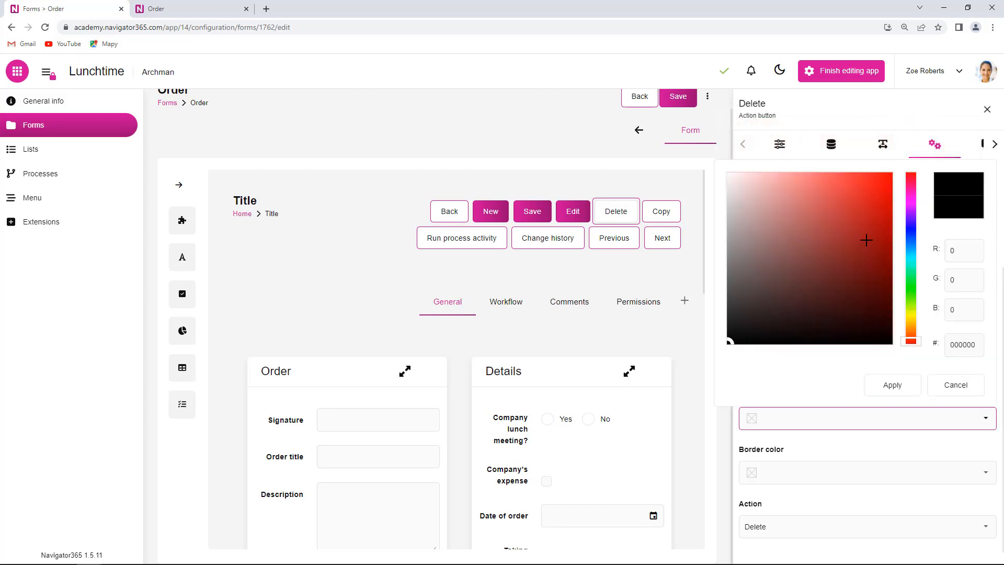
{"action": "left_click", "coordinate": [727, 174]}
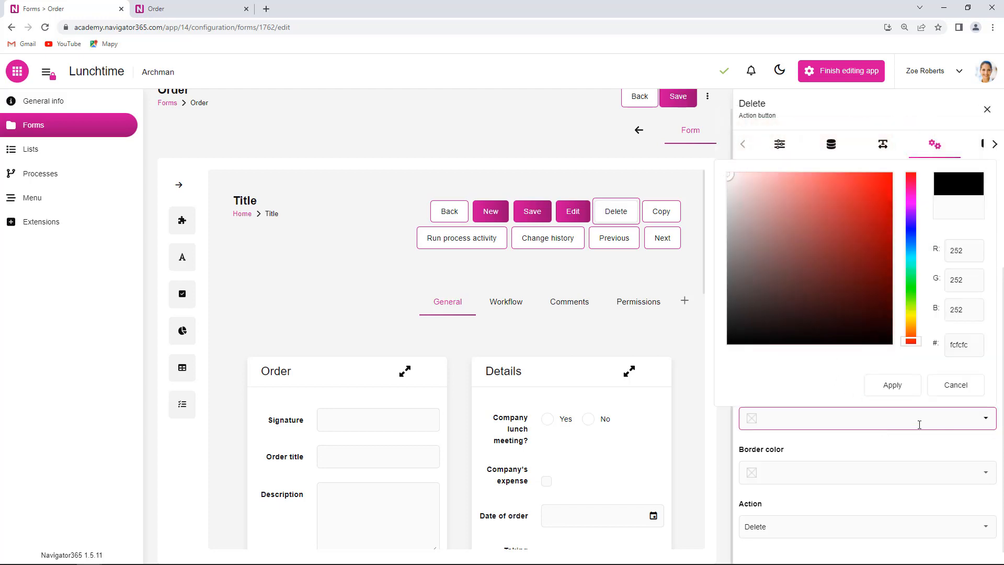
{"action": "left_click", "coordinate": [898, 391]}
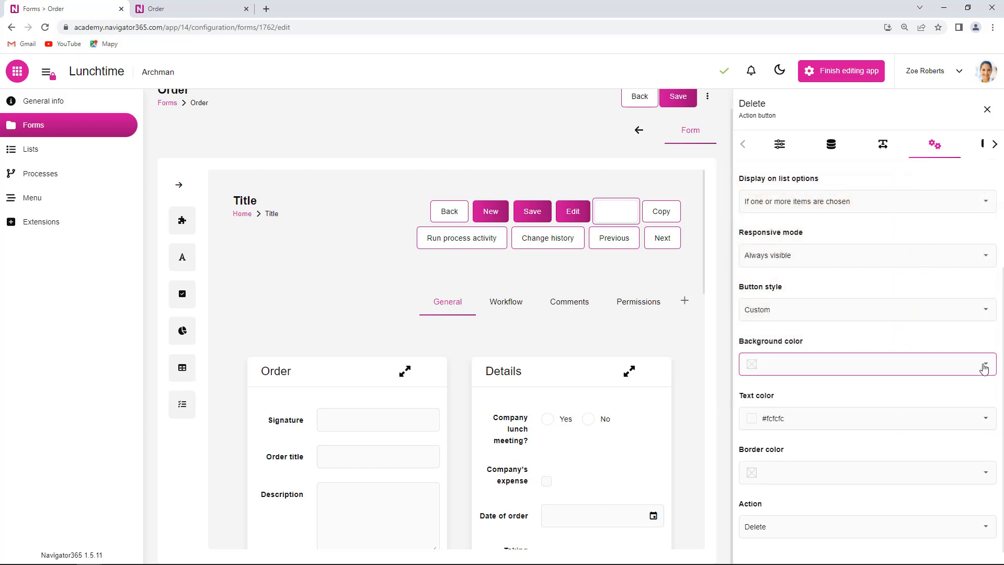
{"action": "left_click", "coordinate": [986, 363]}
{"action": "left_click", "coordinate": [871, 141]}
{"action": "left_click", "coordinate": [914, 338]}
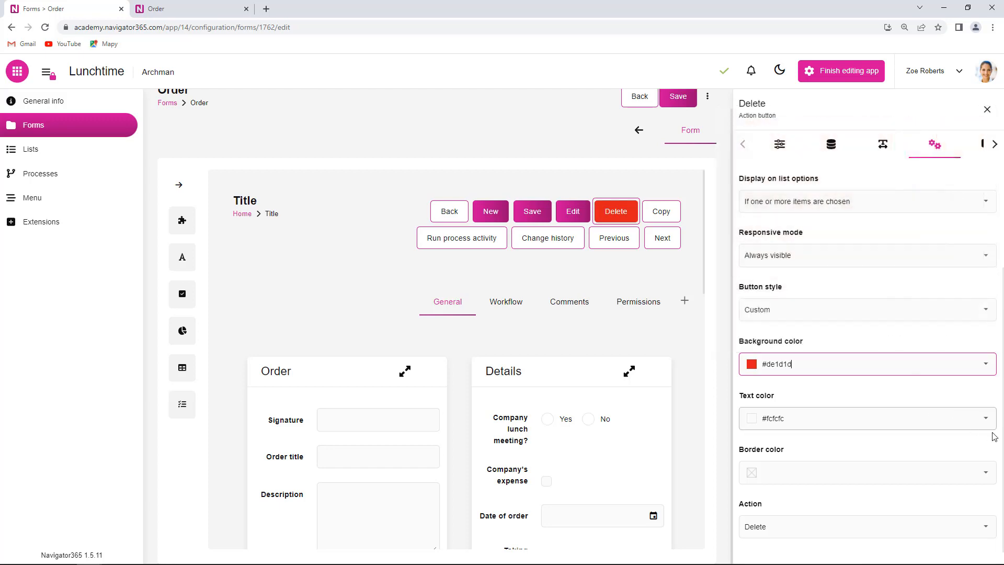
{"action": "left_click", "coordinate": [984, 474]}
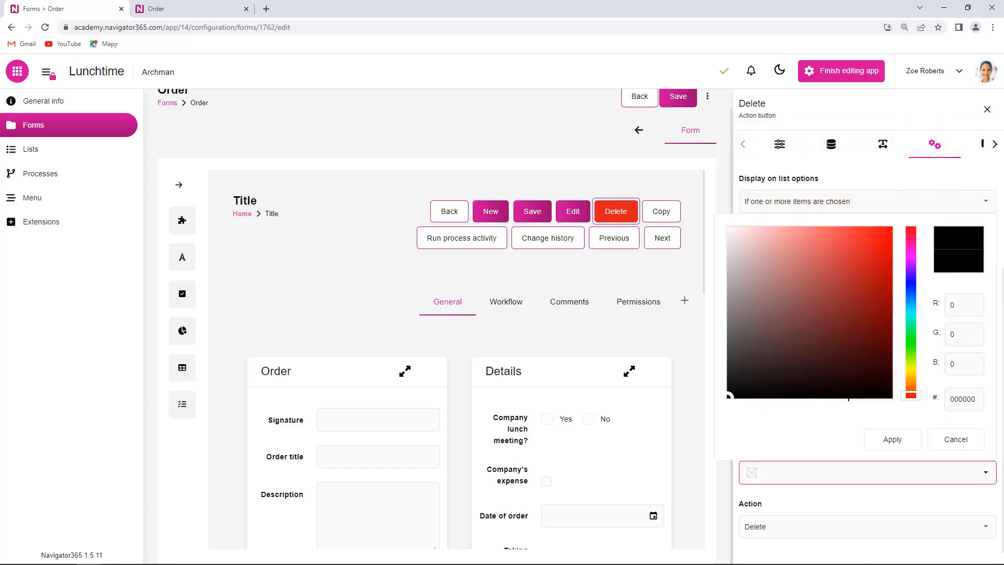
{"action": "left_click", "coordinate": [752, 387]}
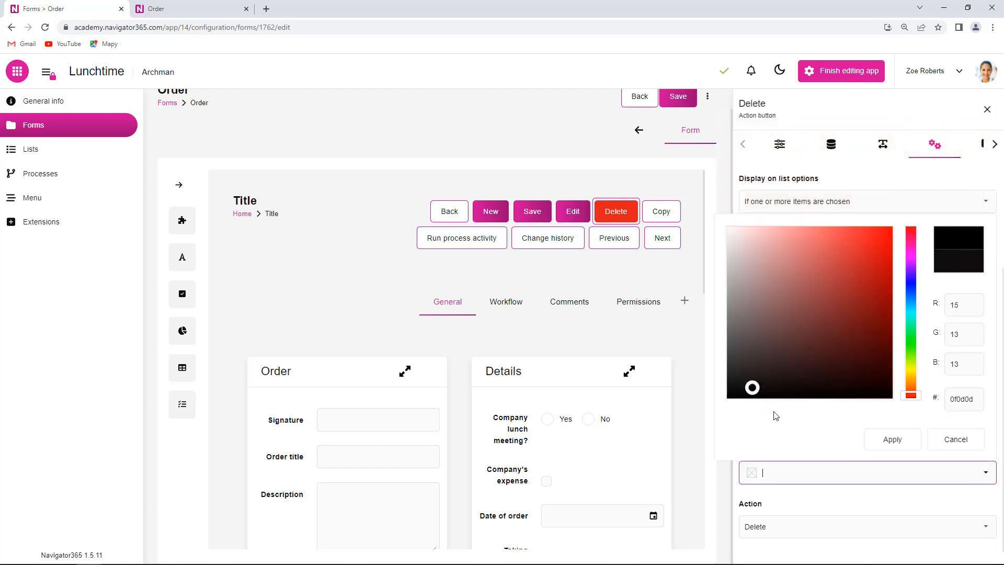
{"action": "left_click", "coordinate": [893, 441]}
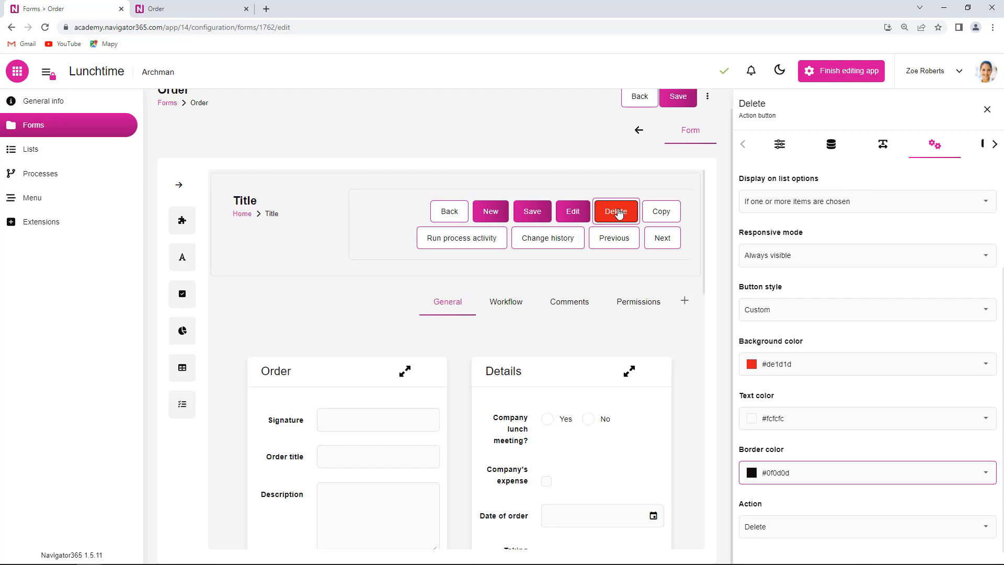
Move Delete beside Save and New ahead of Back, save the form, and return to the order record
{"action": "left_click_drag", "start_coordinate": [618, 212], "coordinate": [499, 213]}
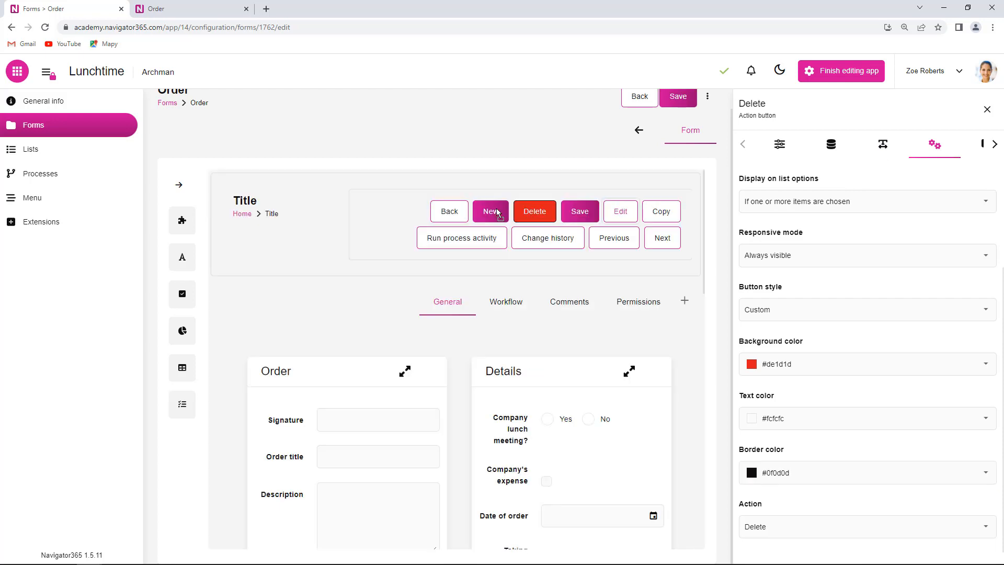
{"action": "left_click_drag", "start_coordinate": [489, 215], "coordinate": [437, 220]}
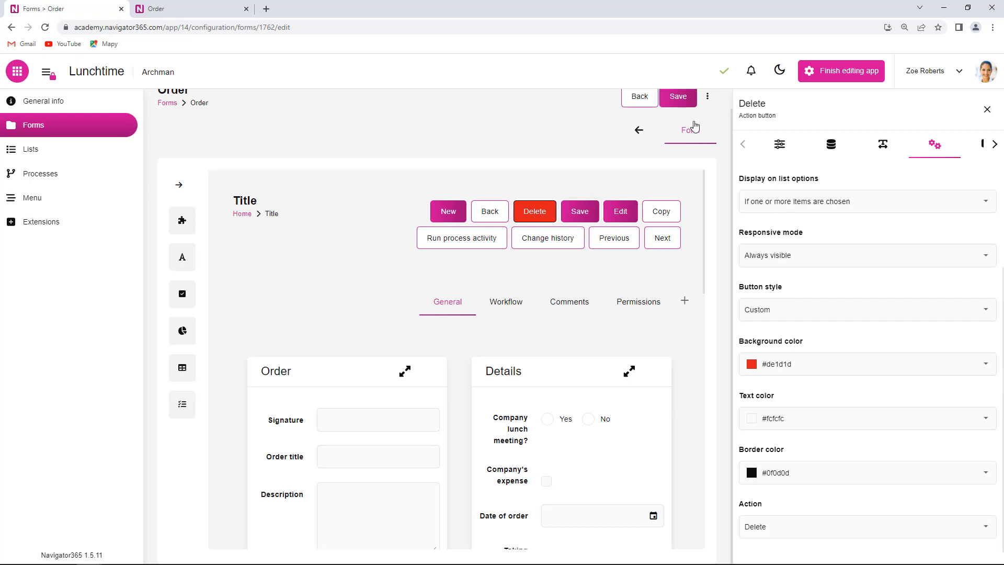
{"action": "left_click", "coordinate": [678, 96]}
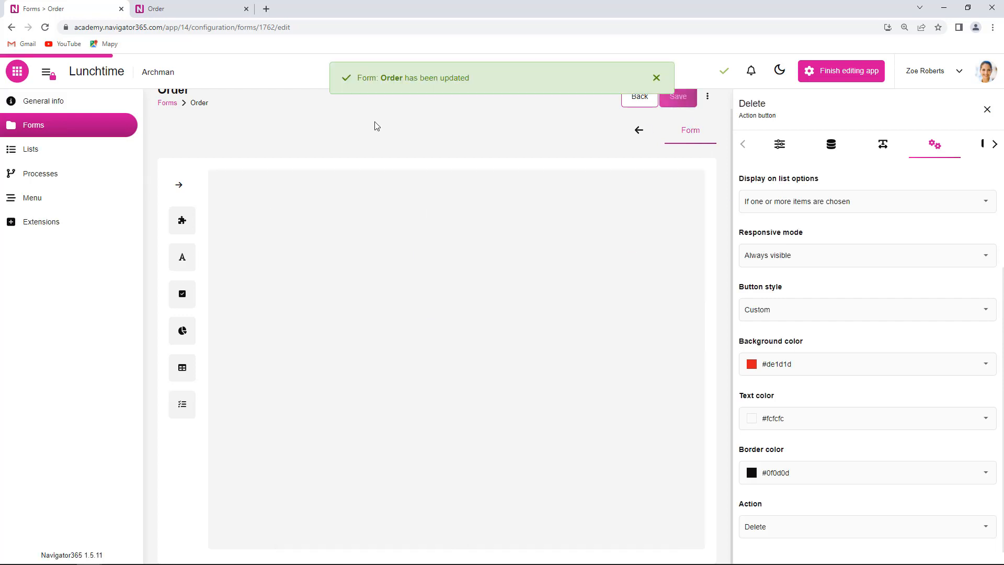
{"action": "left_click", "coordinate": [194, 14]}
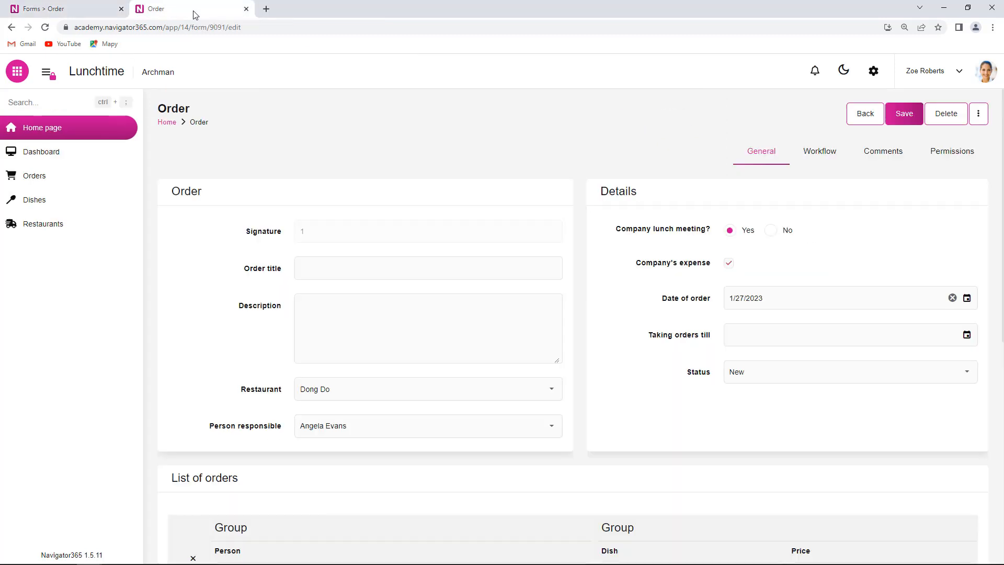